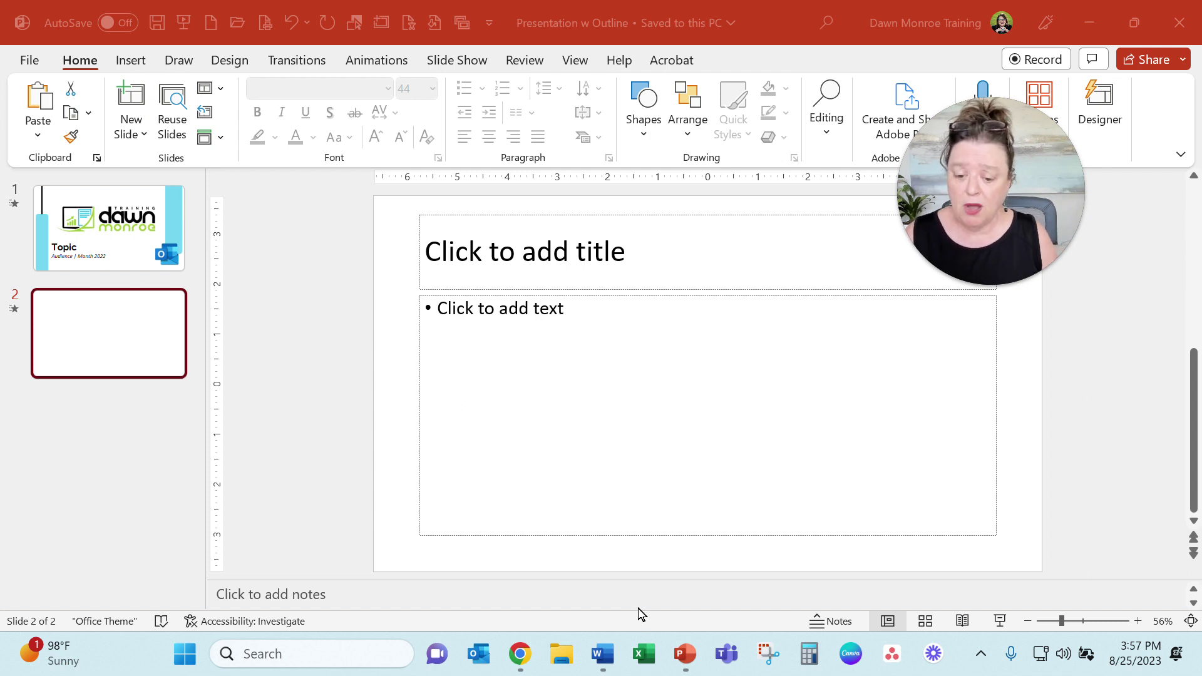
Minimize PowerPoint, then select the Digital Notetaking text in Word and look over the Styles gallery.
left_click(1092, 24)
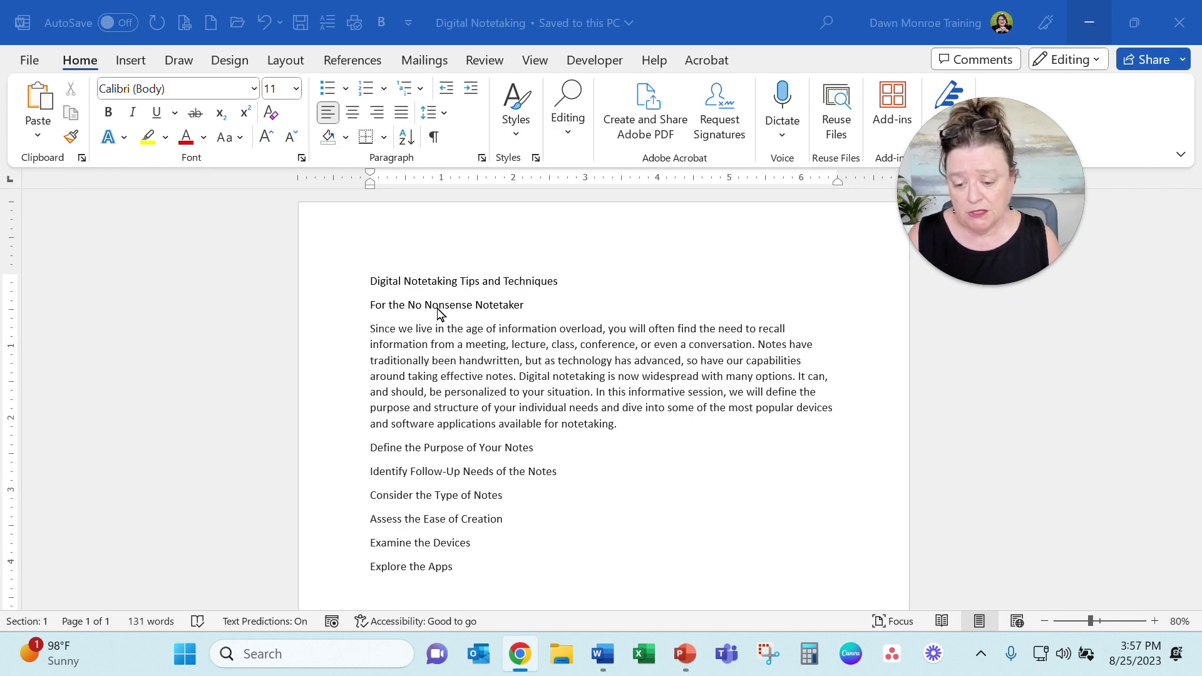
left_click_drag(370, 281, 566, 567)
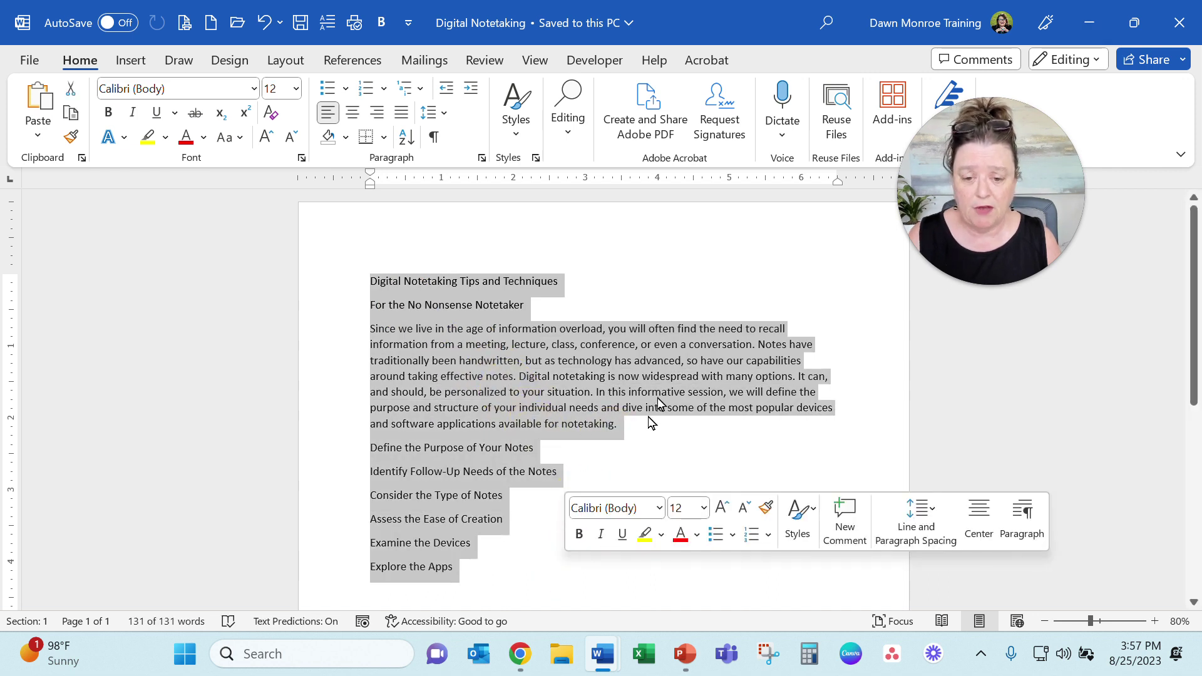
left_click(781, 291)
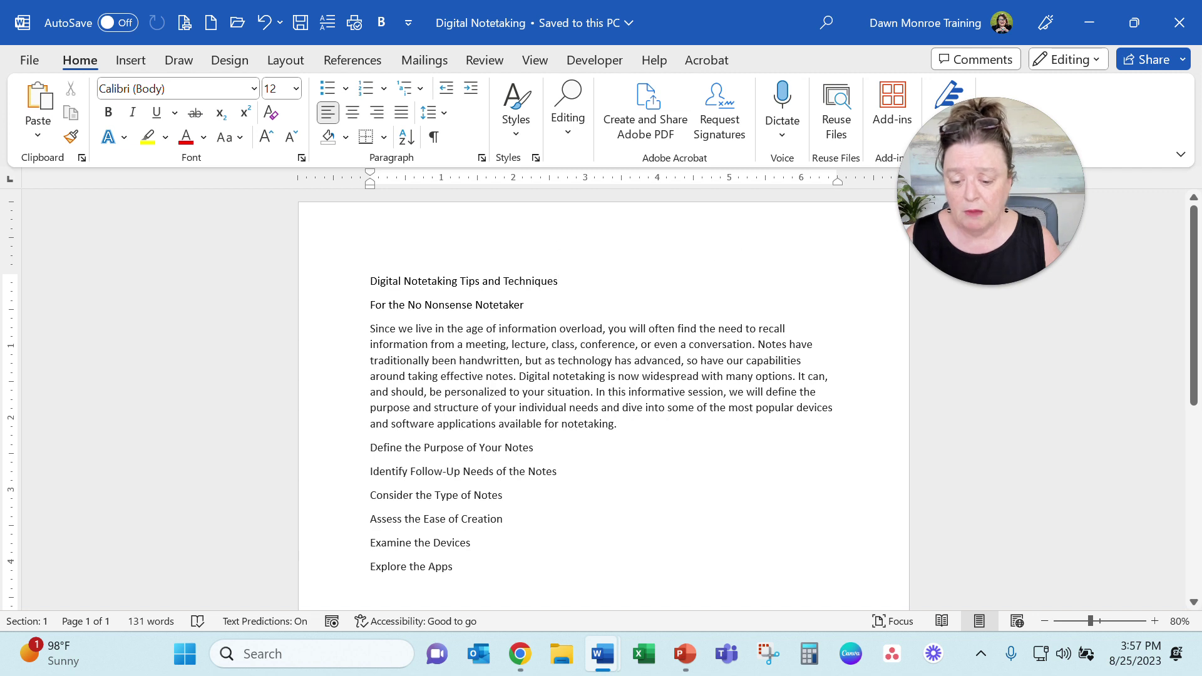
left_click(516, 129)
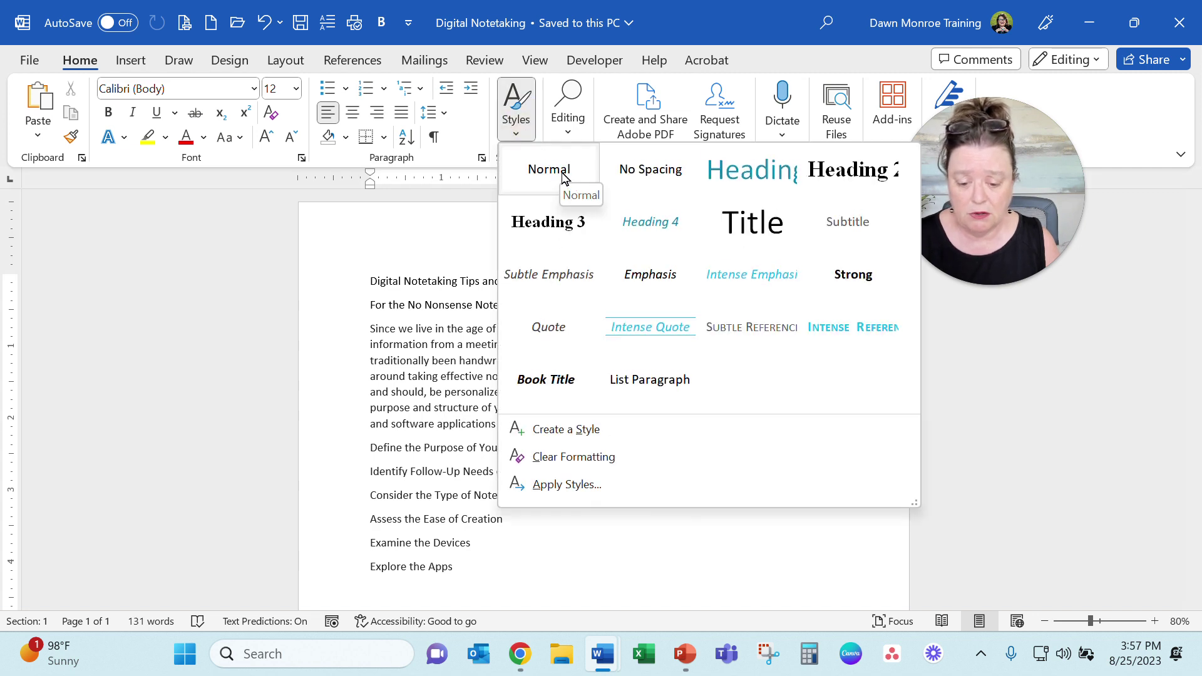
left_click(517, 126)
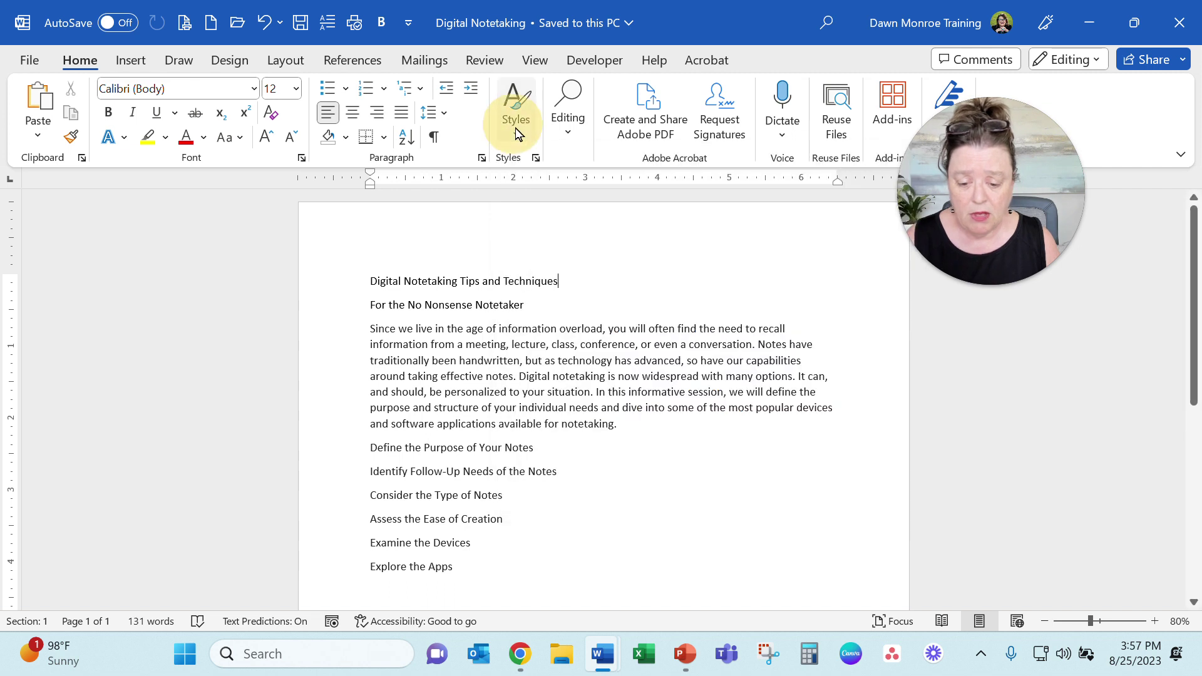
Open the Styles pane and select the document text to confirm it uses the Normal style.
left_click(535, 159)
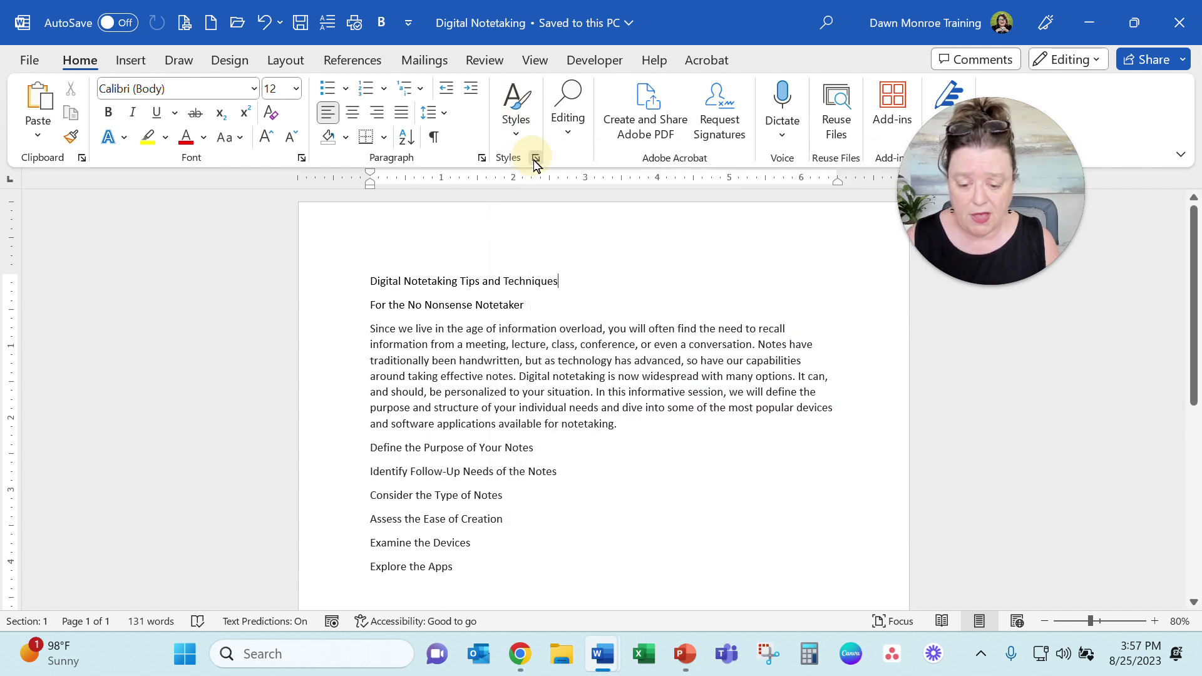
left_click_drag(998, 232, 787, 165)
left_click(778, 290)
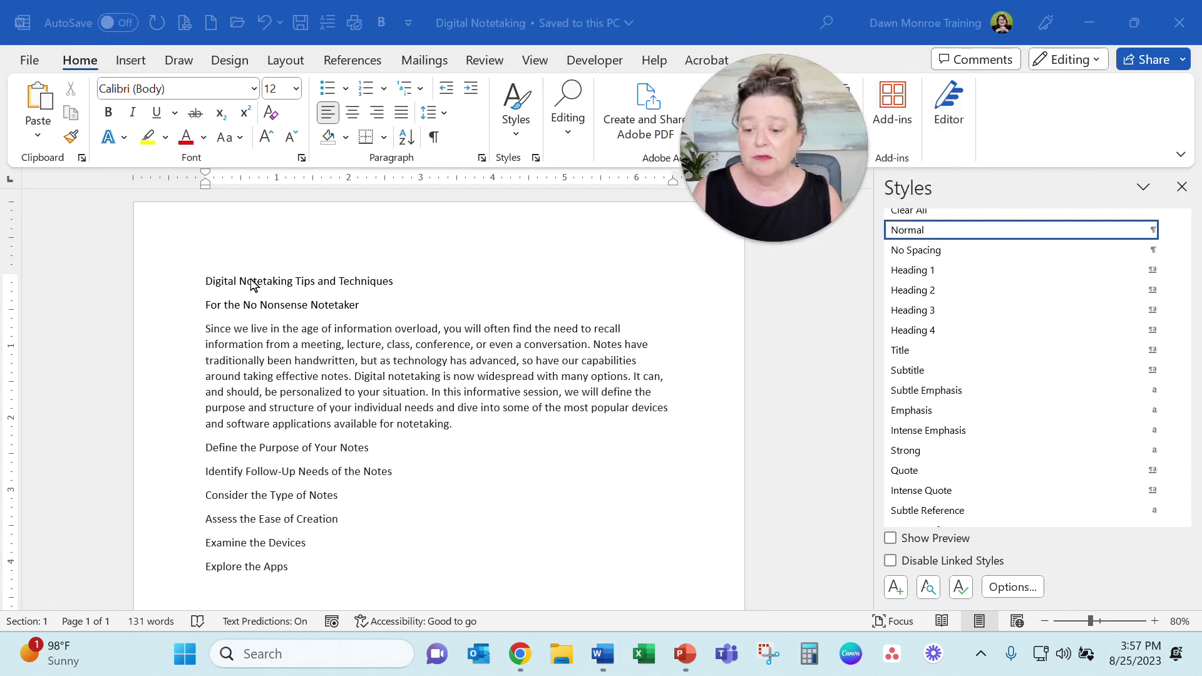
left_click_drag(211, 279, 350, 577)
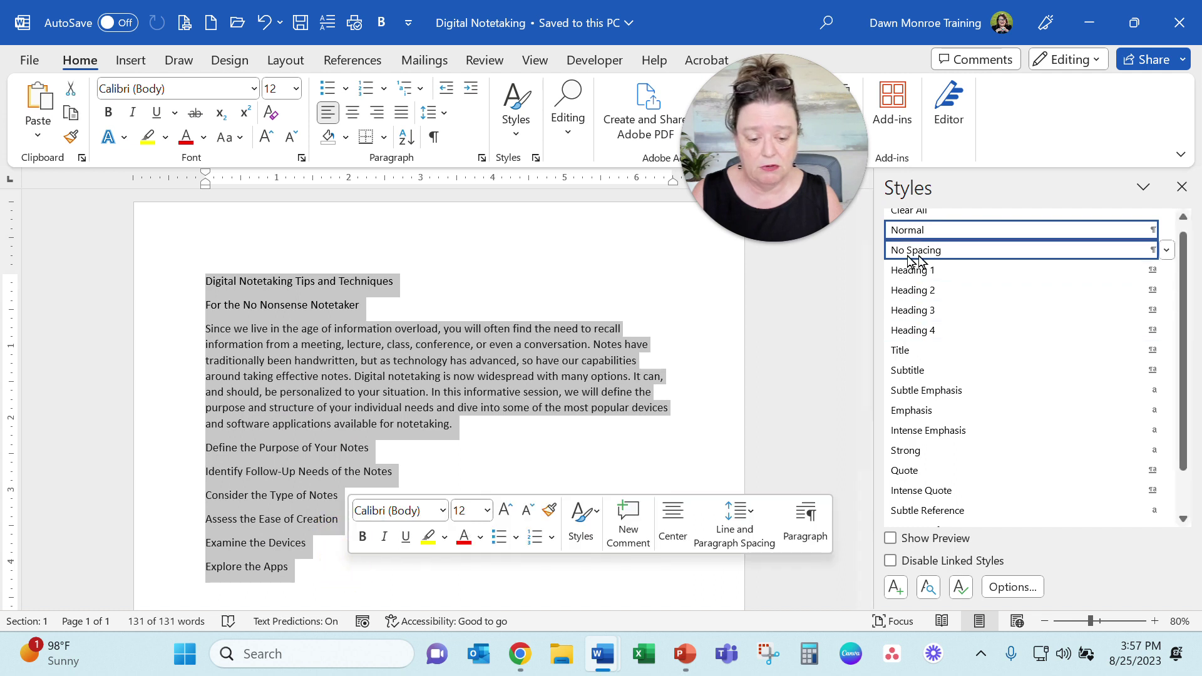
left_click(600, 378)
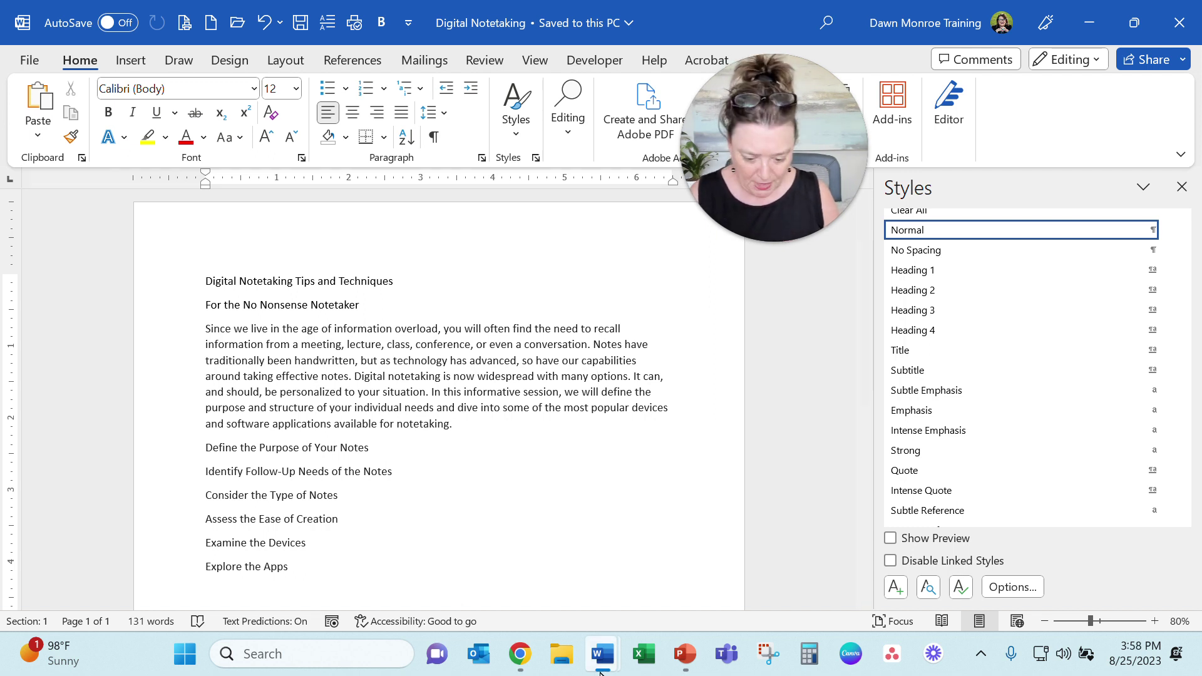
Switch to Digital Notetaking 2 and select its title and first topic headings.
mouse_move(606, 657)
left_click(636, 583)
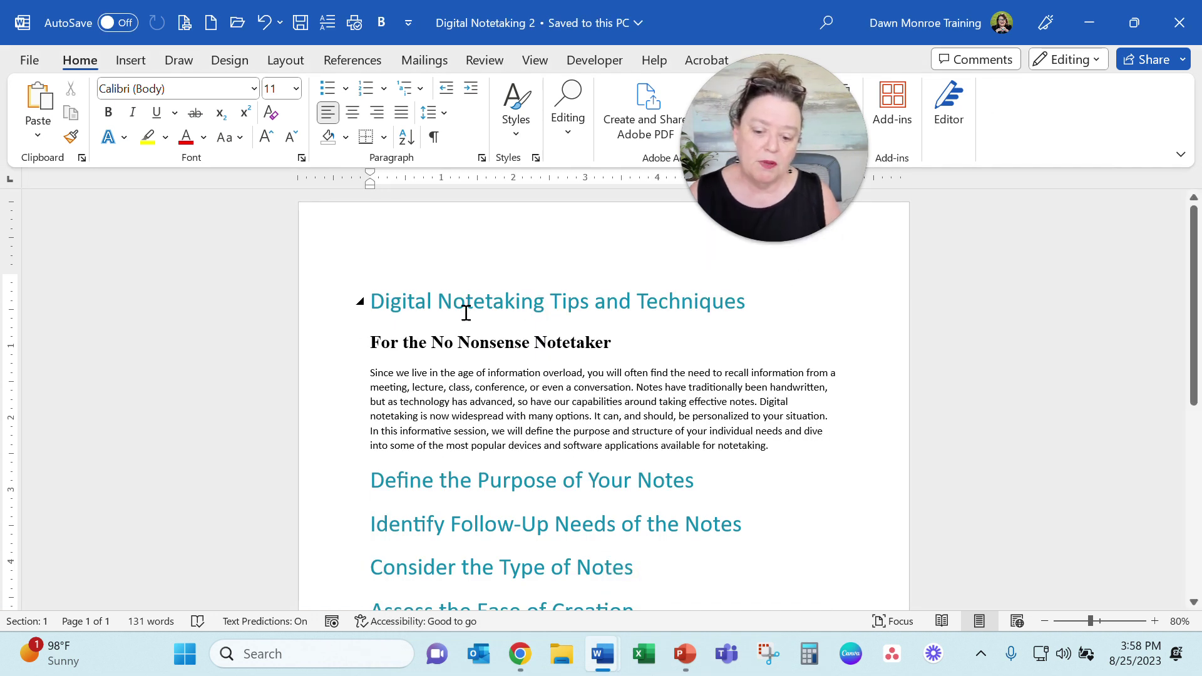
left_click_drag(371, 304, 753, 312)
left_click_drag(374, 486, 725, 486)
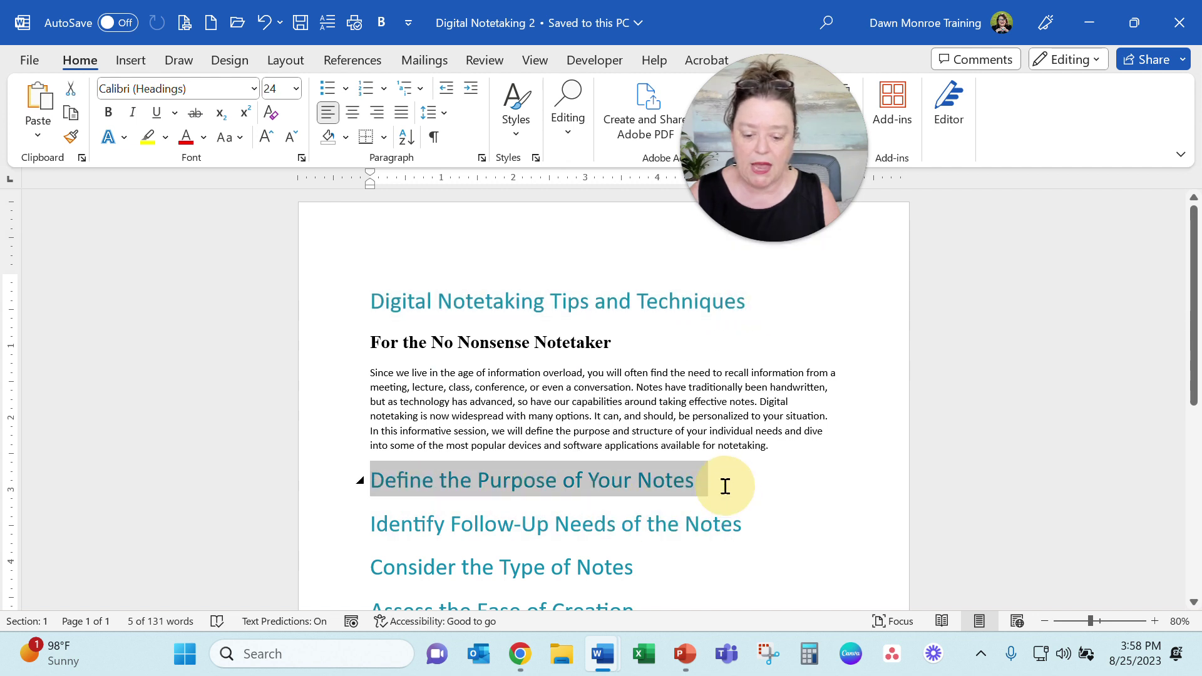
In the Styles pane, confirm the intro paragraph is Normal and Identify Follow-Up is Heading 1.
left_click(536, 158)
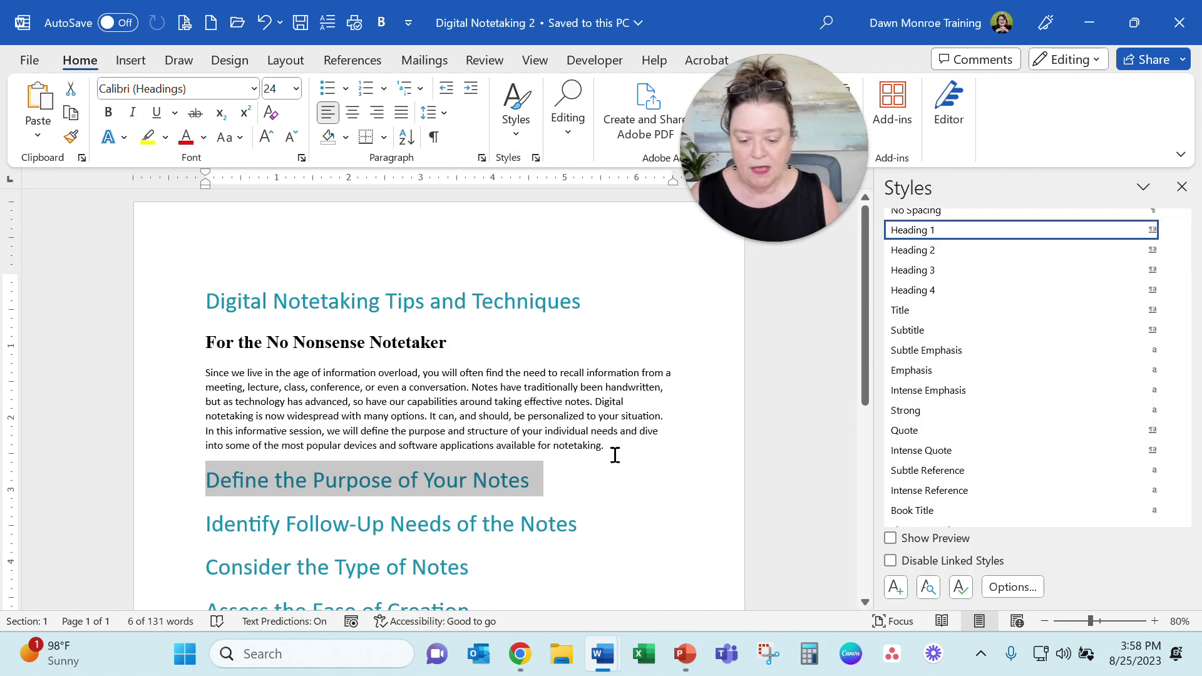
left_click_drag(606, 446, 219, 384)
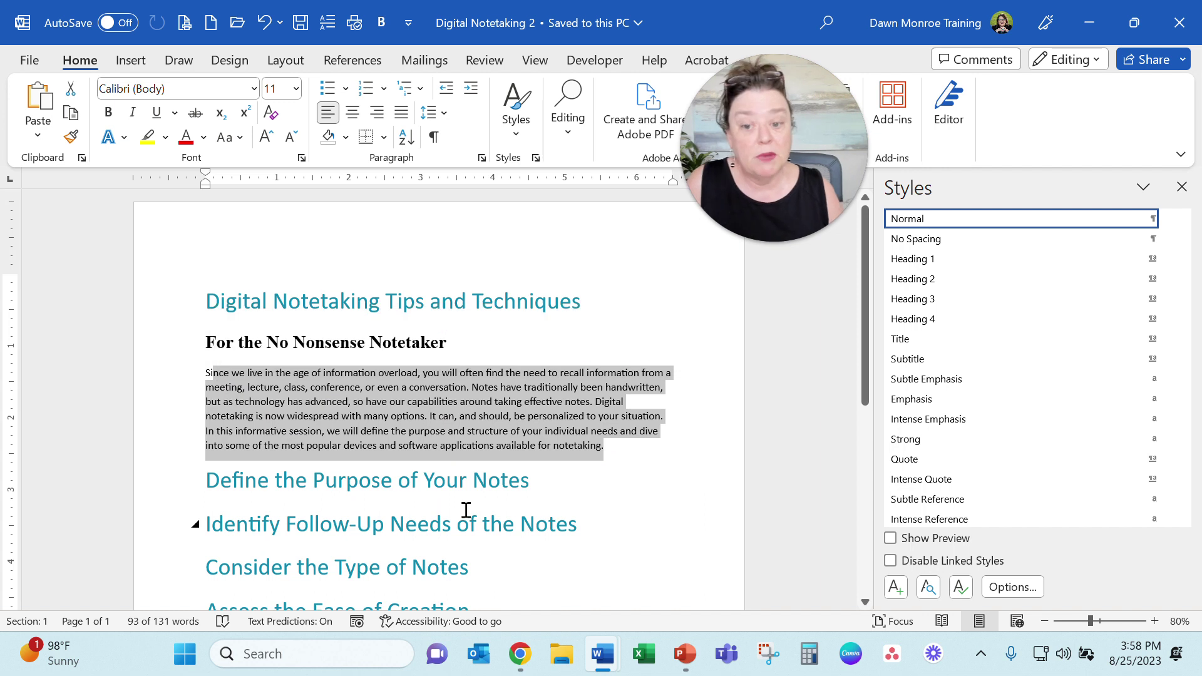
left_click(631, 537)
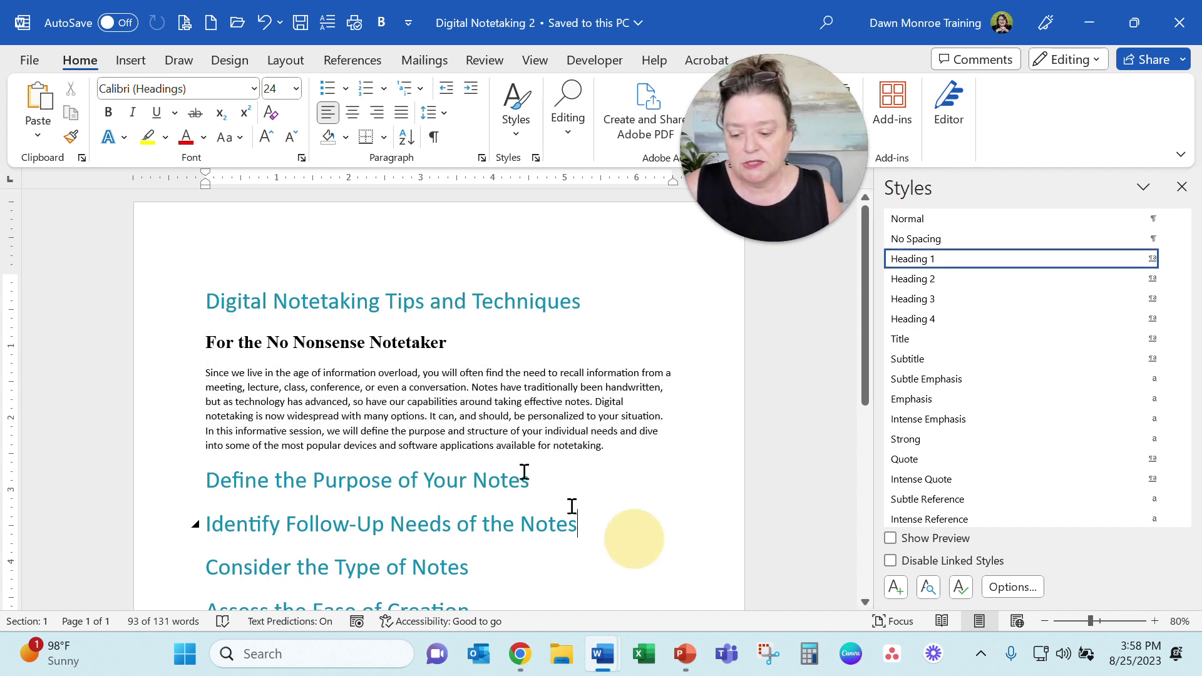
scroll(391, 520, "down", 1)
scroll(390, 519, "down", 3)
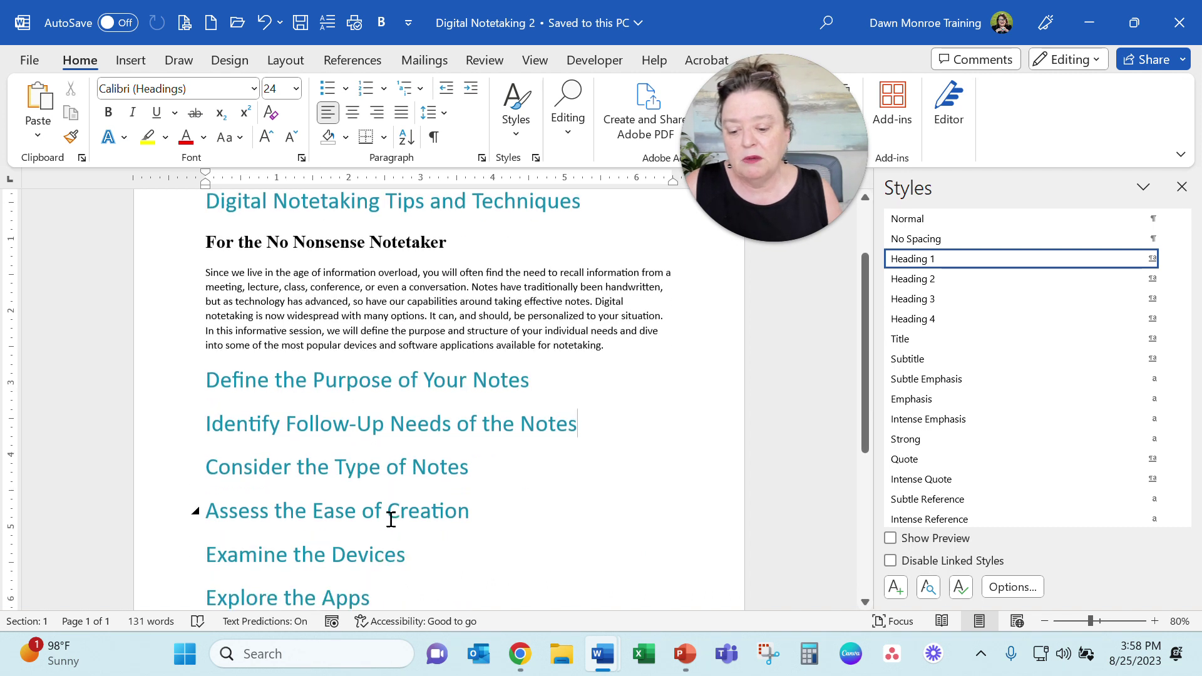
scroll(401, 519, "up", 3)
scroll(406, 519, "up", 1)
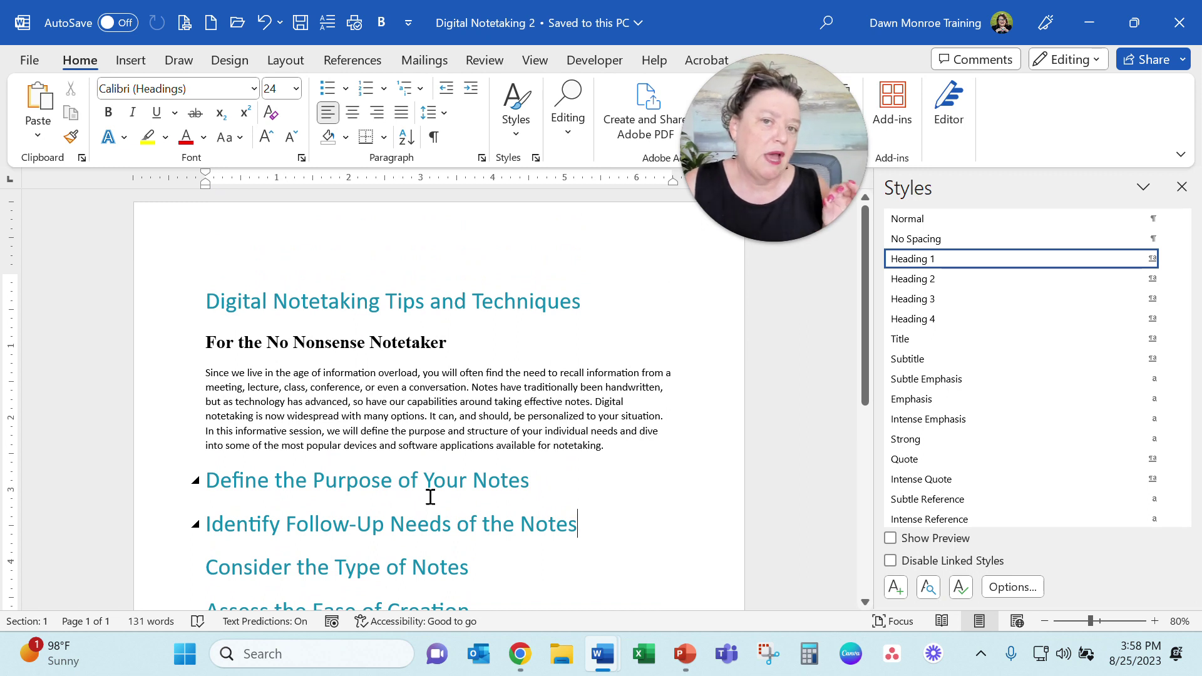
Close both Word documents and bring the Presentation w Outline window back to the View options.
left_click(1192, 25)
left_click(1192, 25)
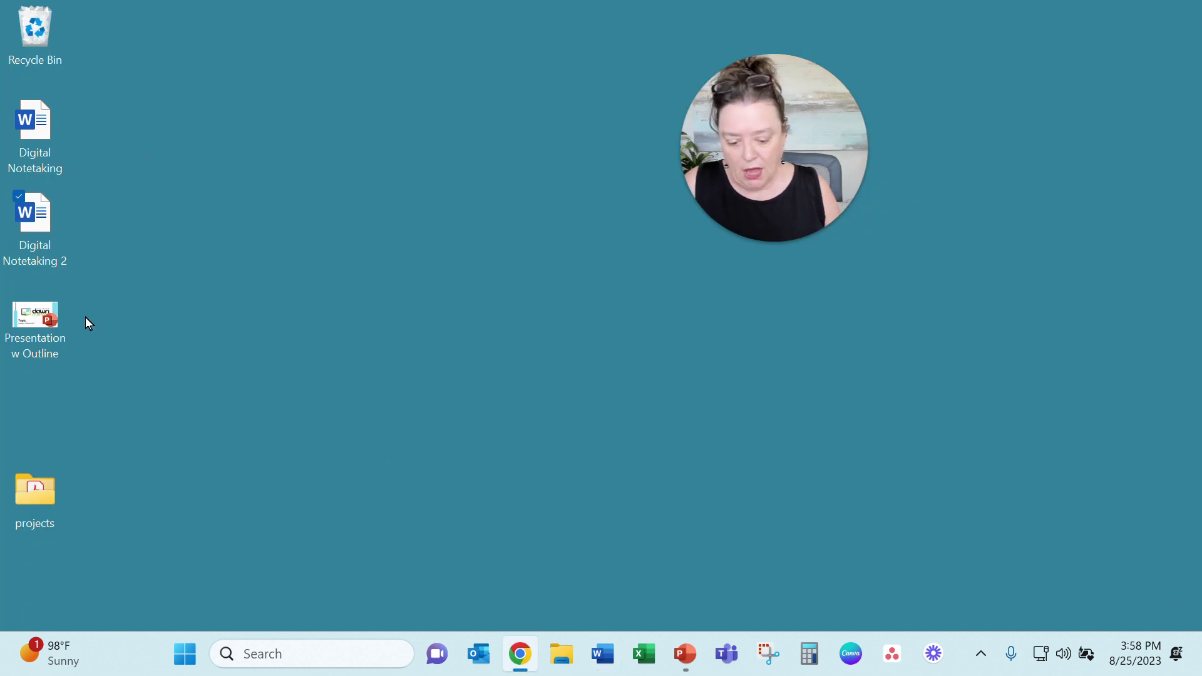
left_click(689, 656)
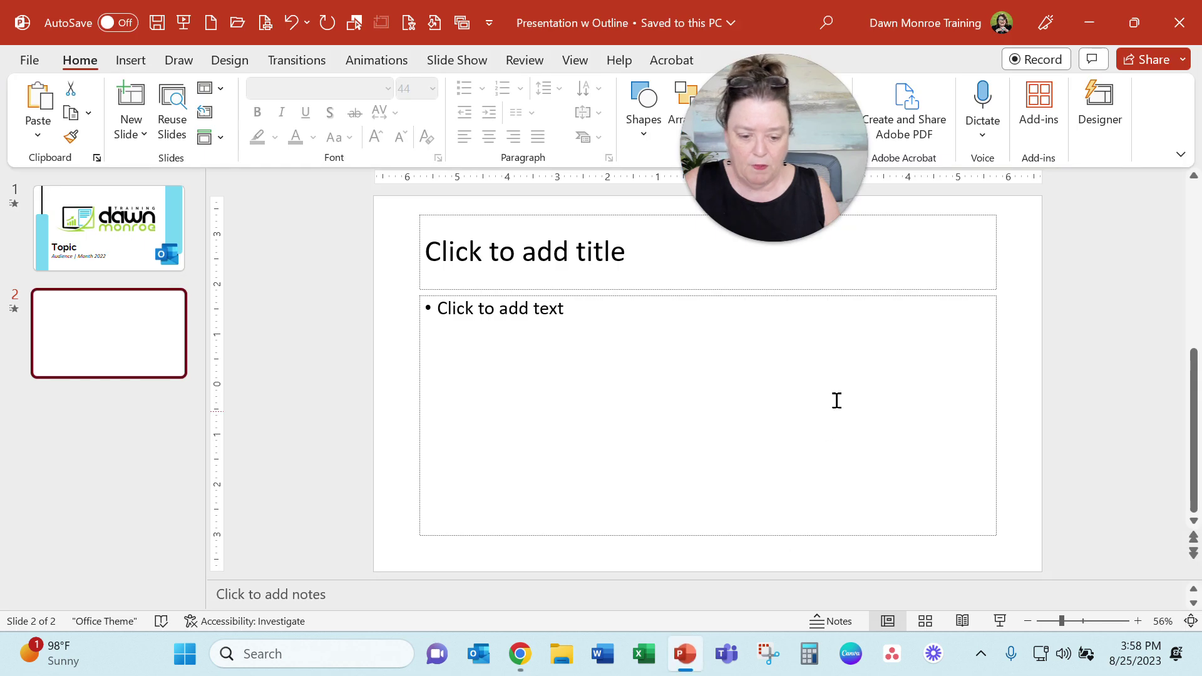
left_click_drag(836, 185, 1111, 296)
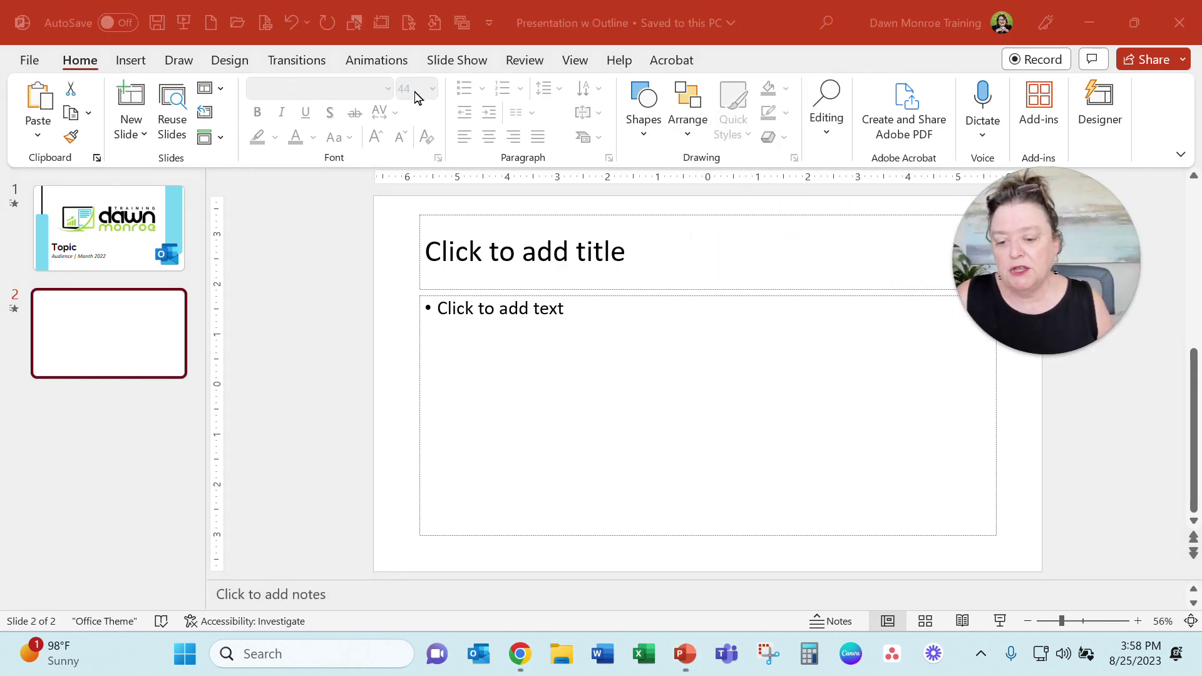
left_click(582, 70)
left_click(576, 61)
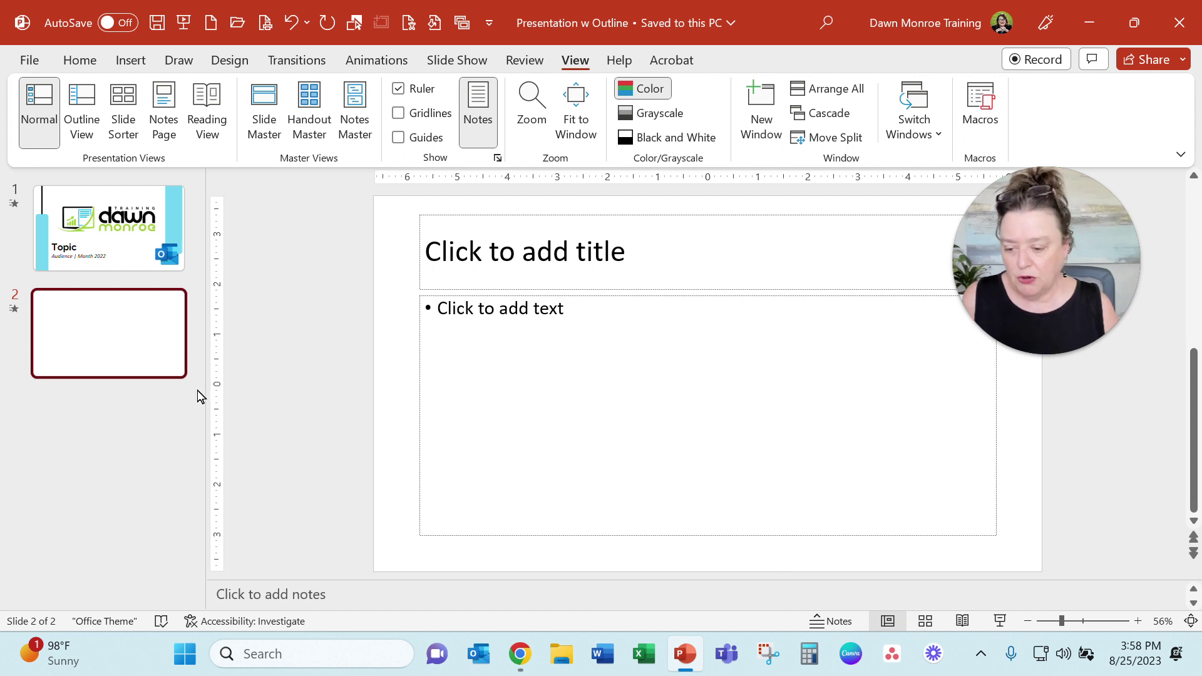
Show the presentation in Outline View, with slide 1 Topic above an empty slide 2, then return to Home.
left_click(95, 119)
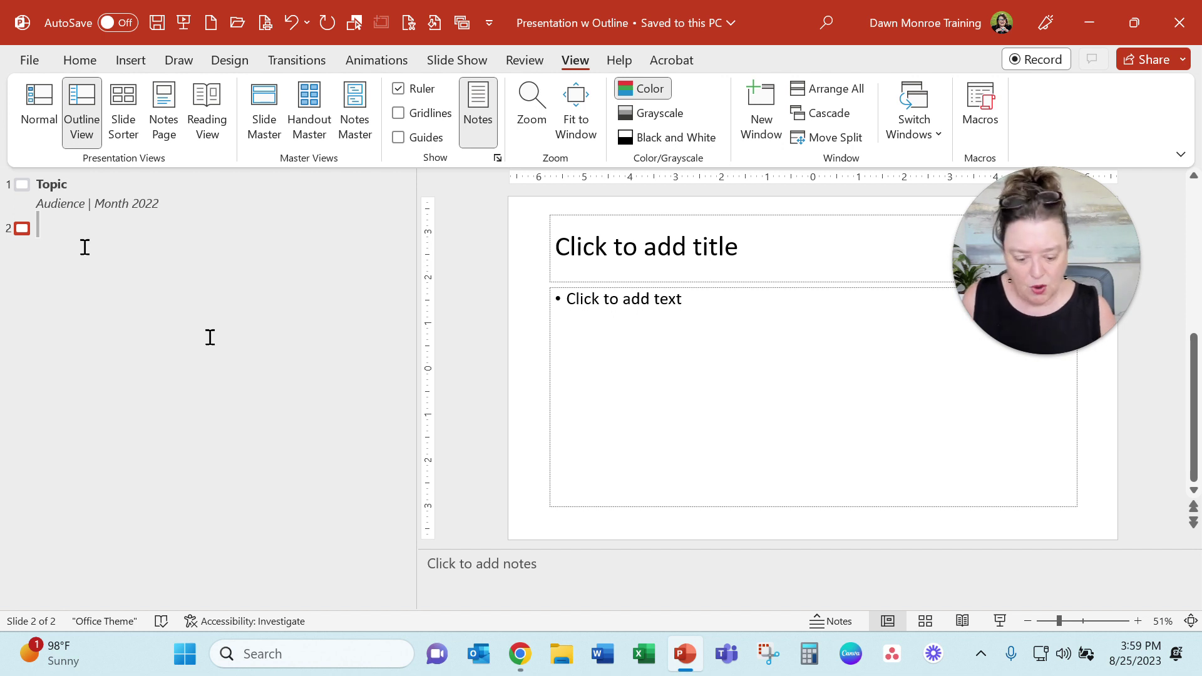
left_click(888, 622)
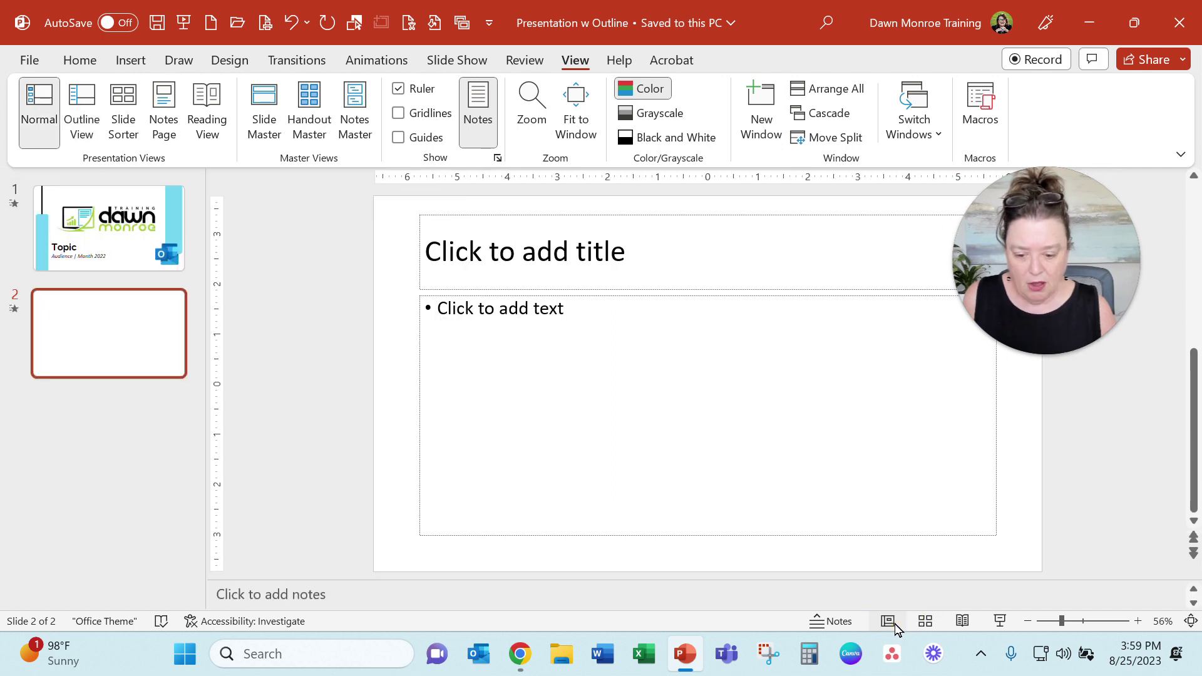
left_click(895, 624)
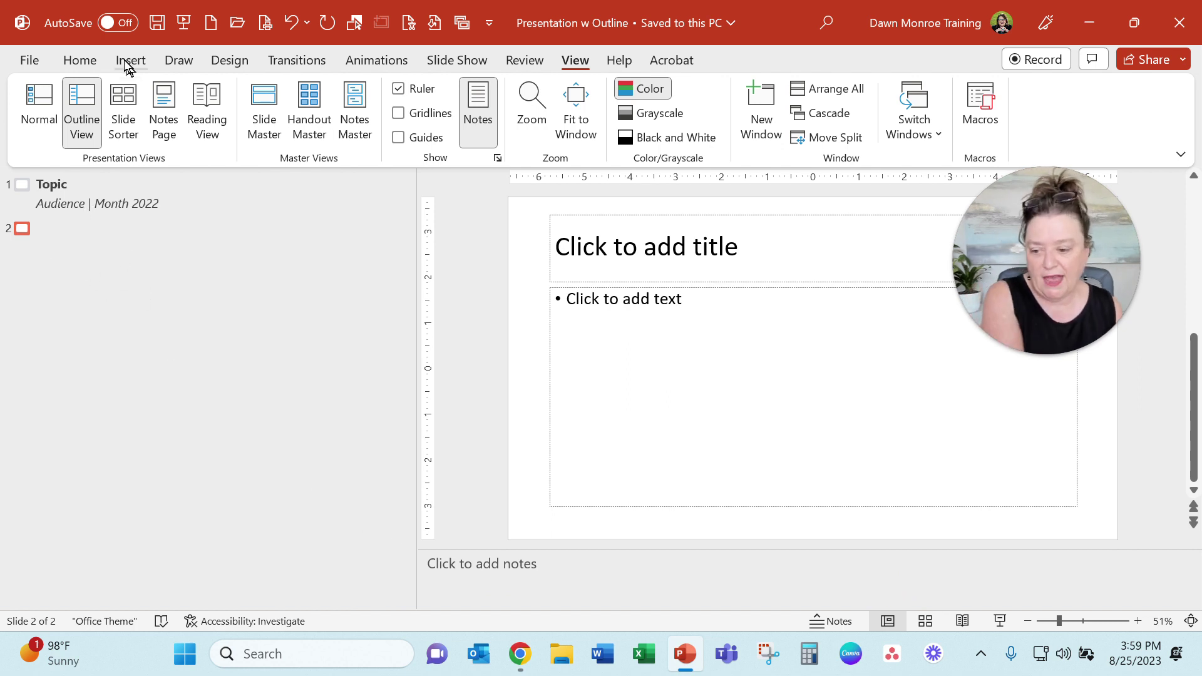
left_click(80, 60)
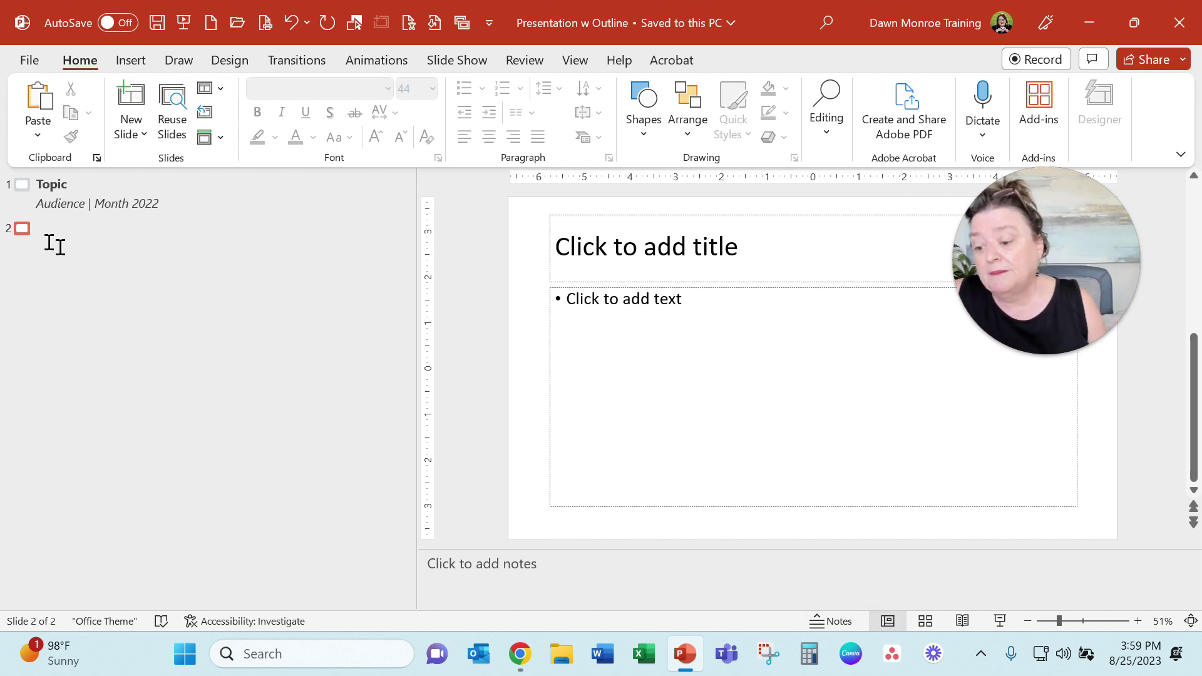
Insert the Digital Notetaking Word outline as slides after slide 2 using Slides from Outline.
left_click(72, 223)
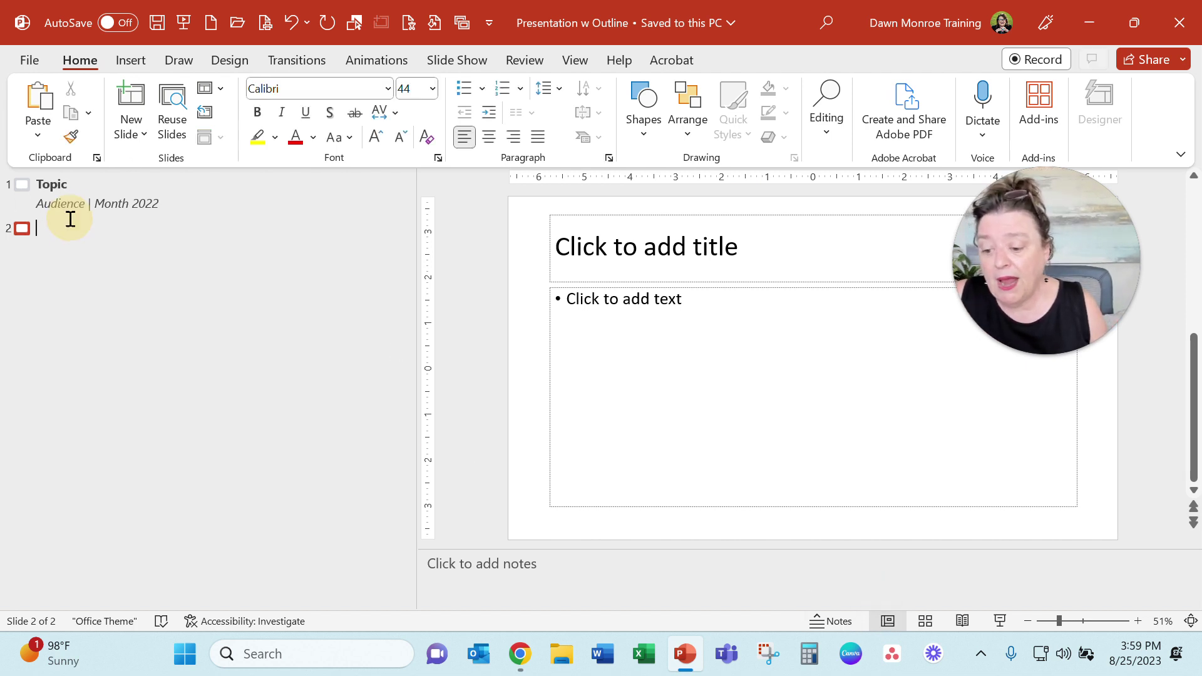
left_click(133, 137)
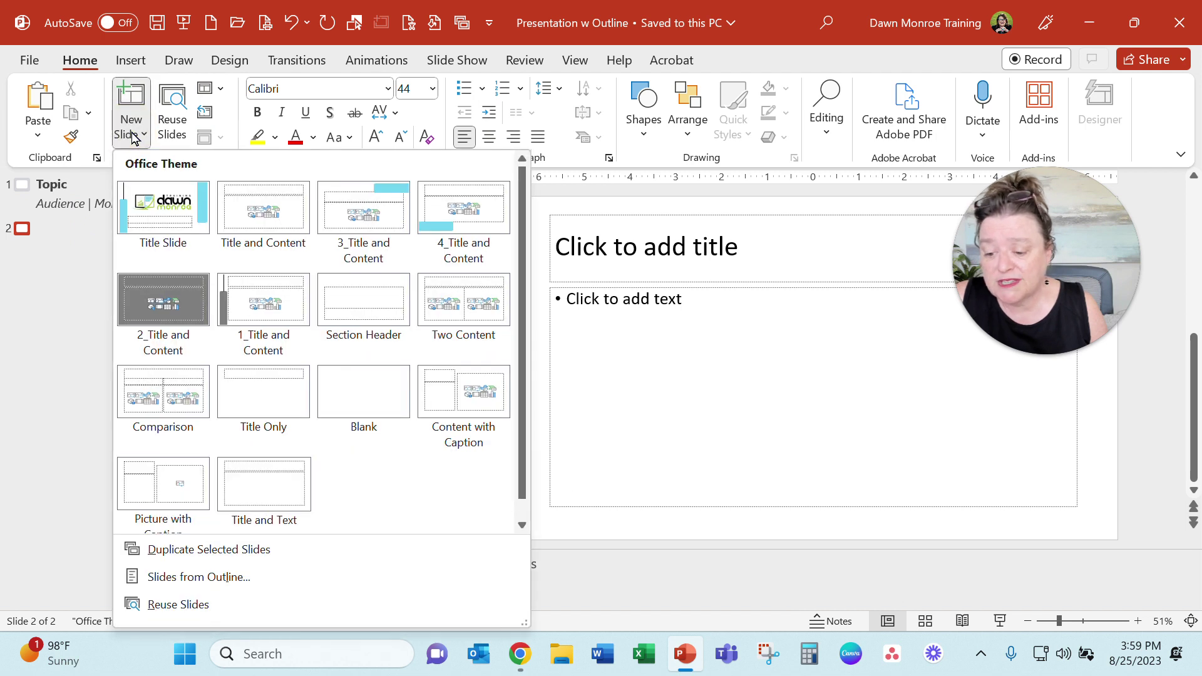
left_click(230, 585)
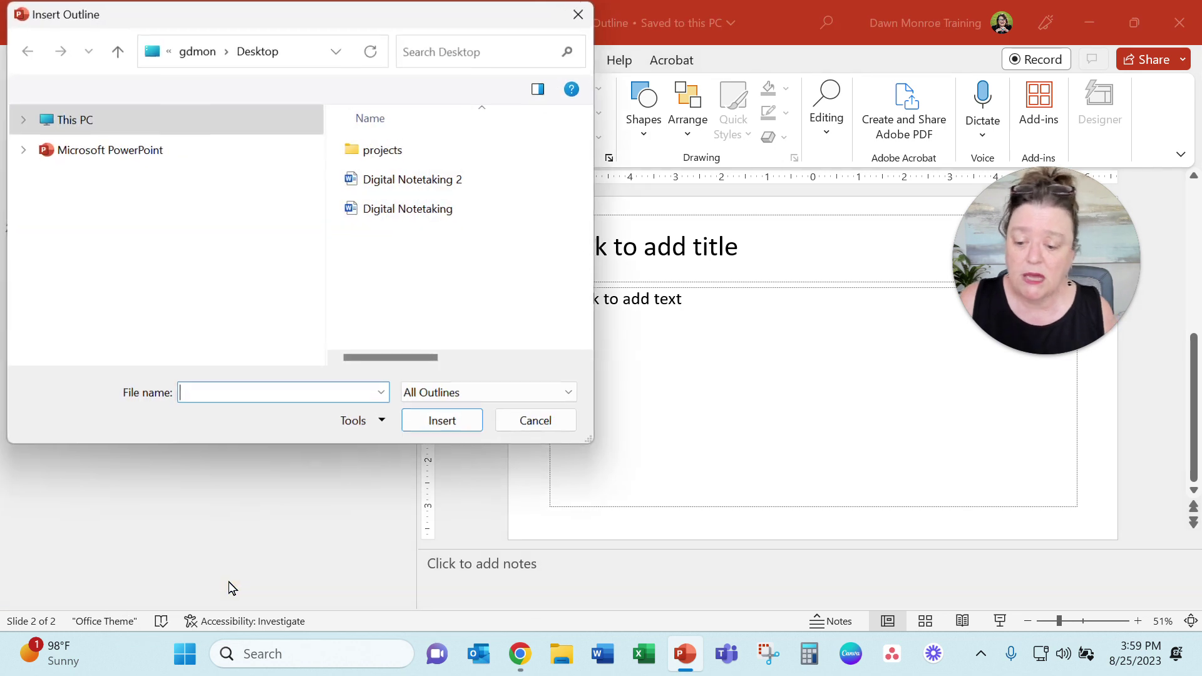
left_click(429, 213)
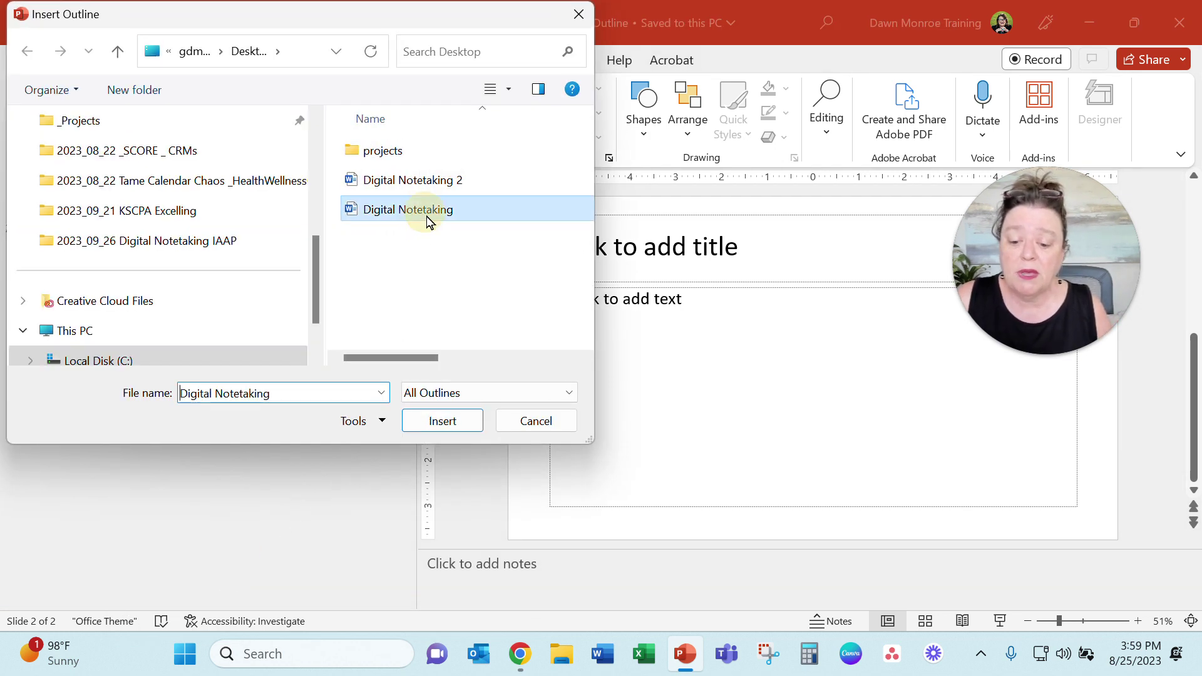
left_click(442, 420)
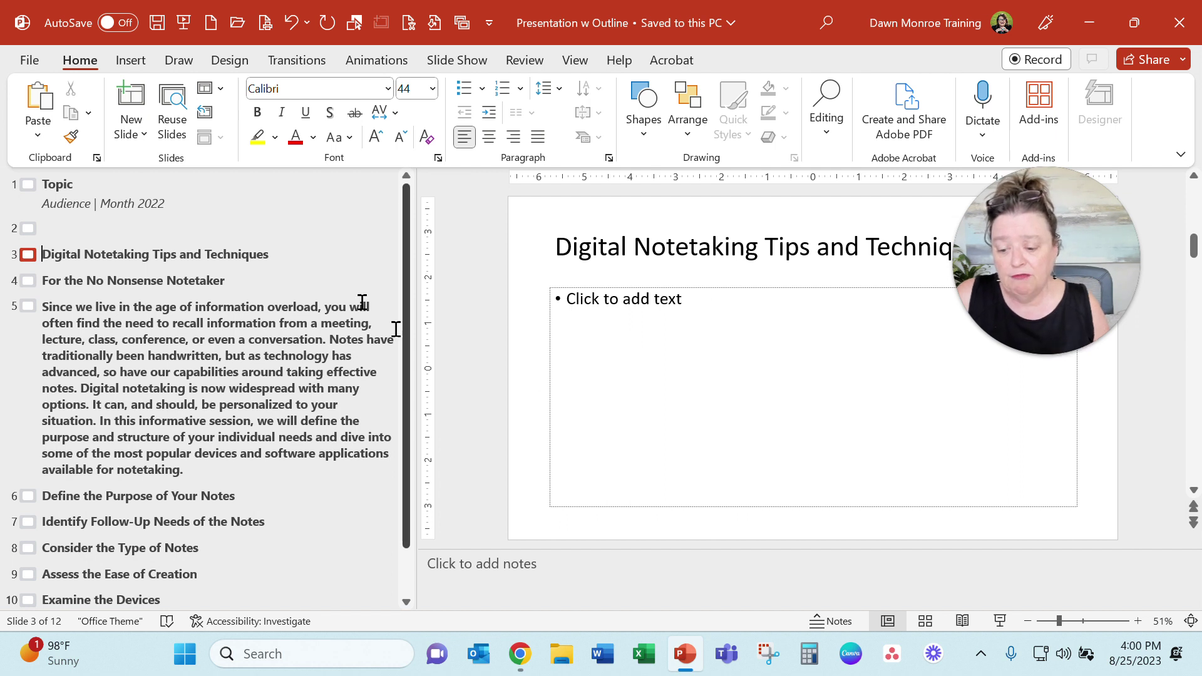
Inspect slide 5's introduction-paragraph title in the outline, then move to the empty slide 12.
scroll(213, 493, "down", 2)
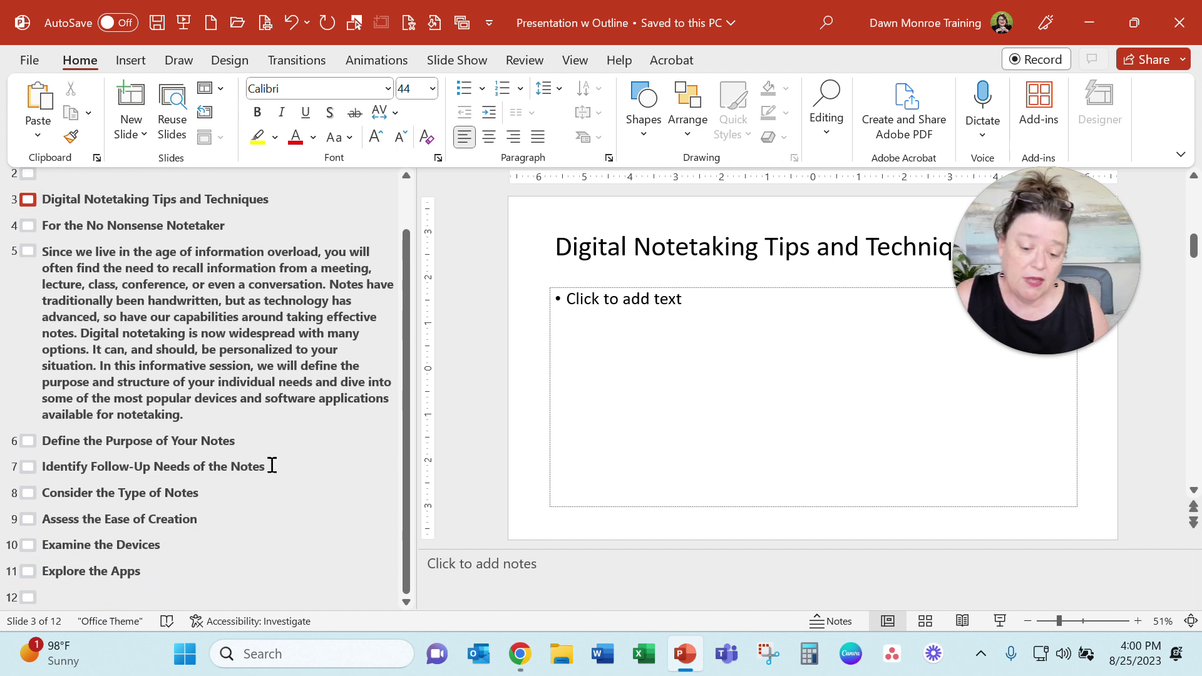
left_click_drag(185, 414, 50, 251)
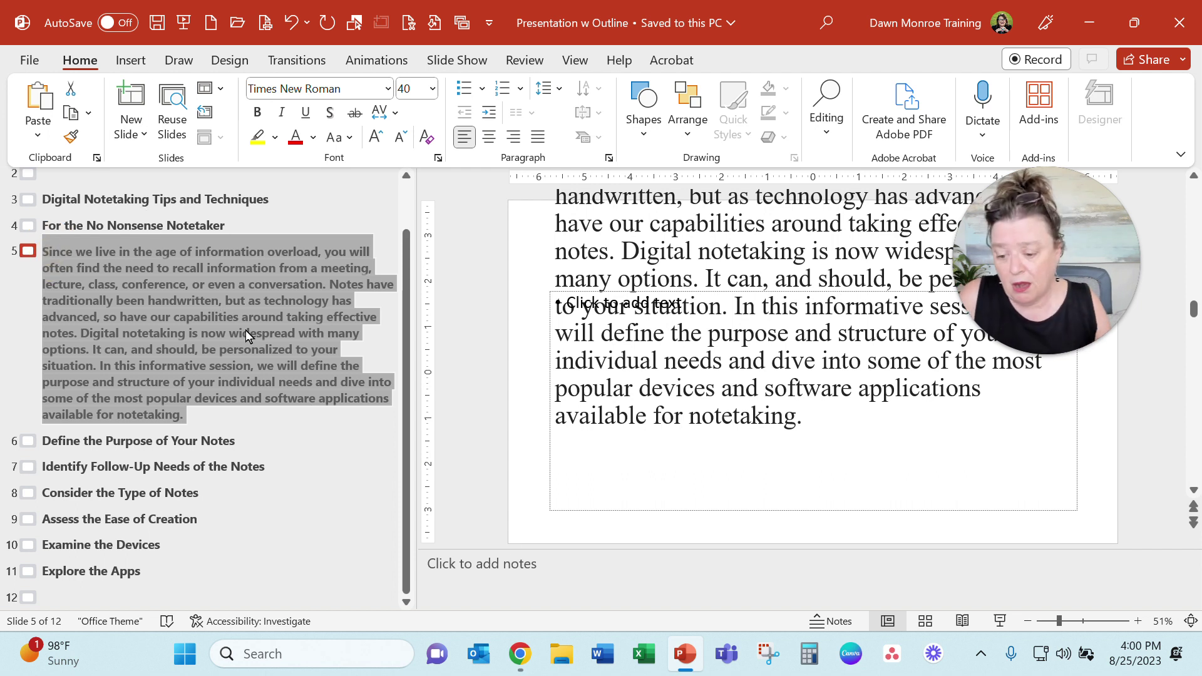
left_click(69, 598)
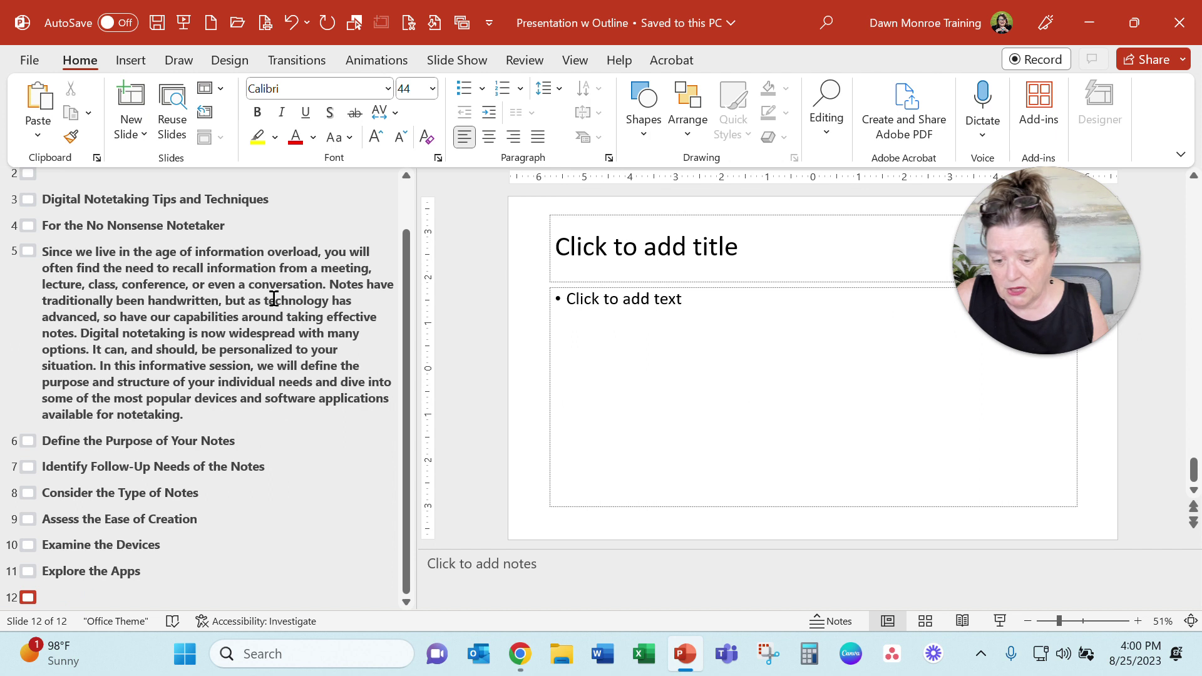
Insert the Digital Notetaking 2 outline as slides after slide 12 using Slides from Outline.
left_click(133, 128)
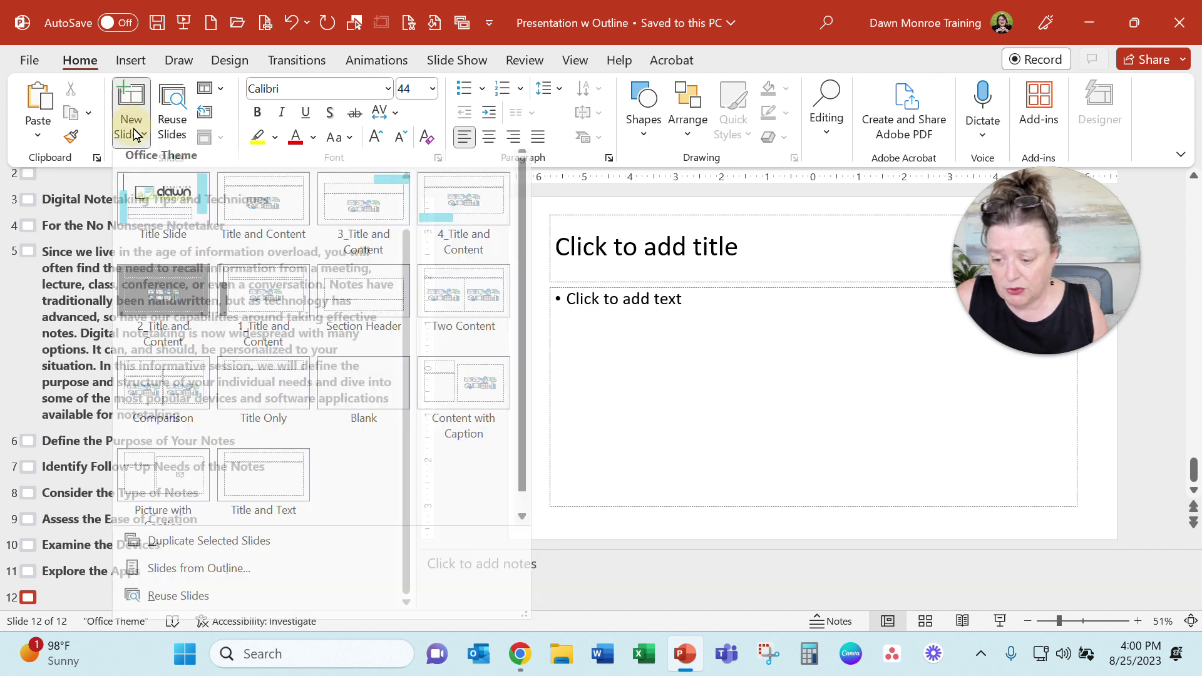
left_click(236, 577)
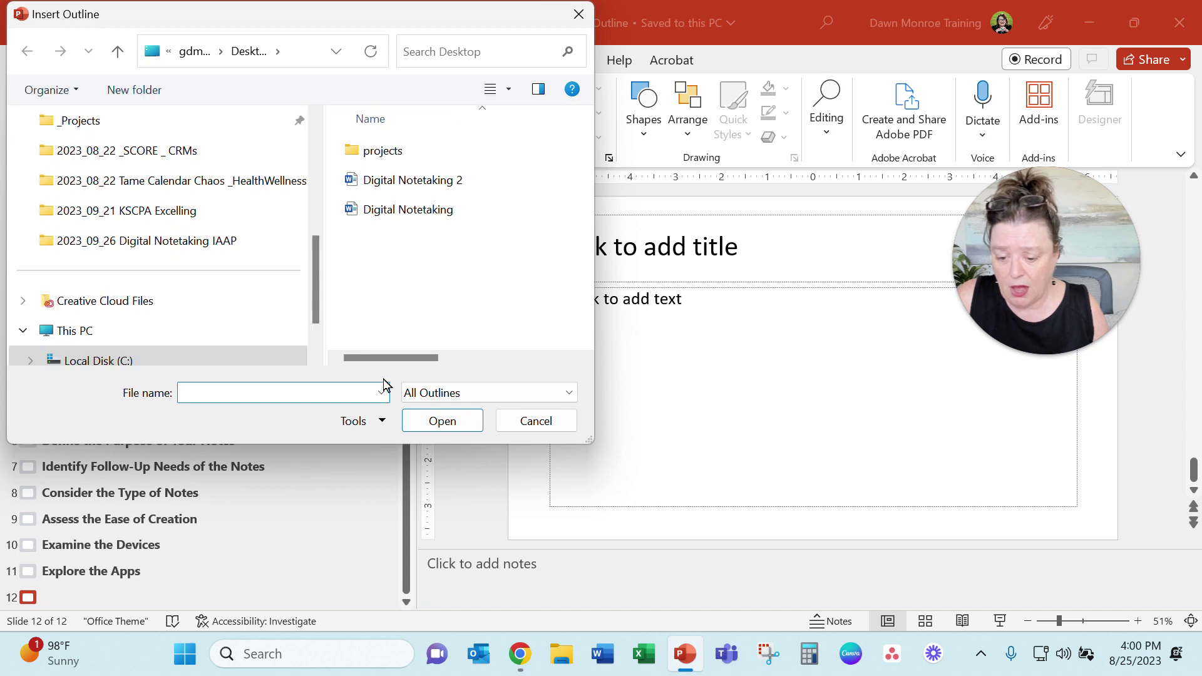
left_click(463, 187)
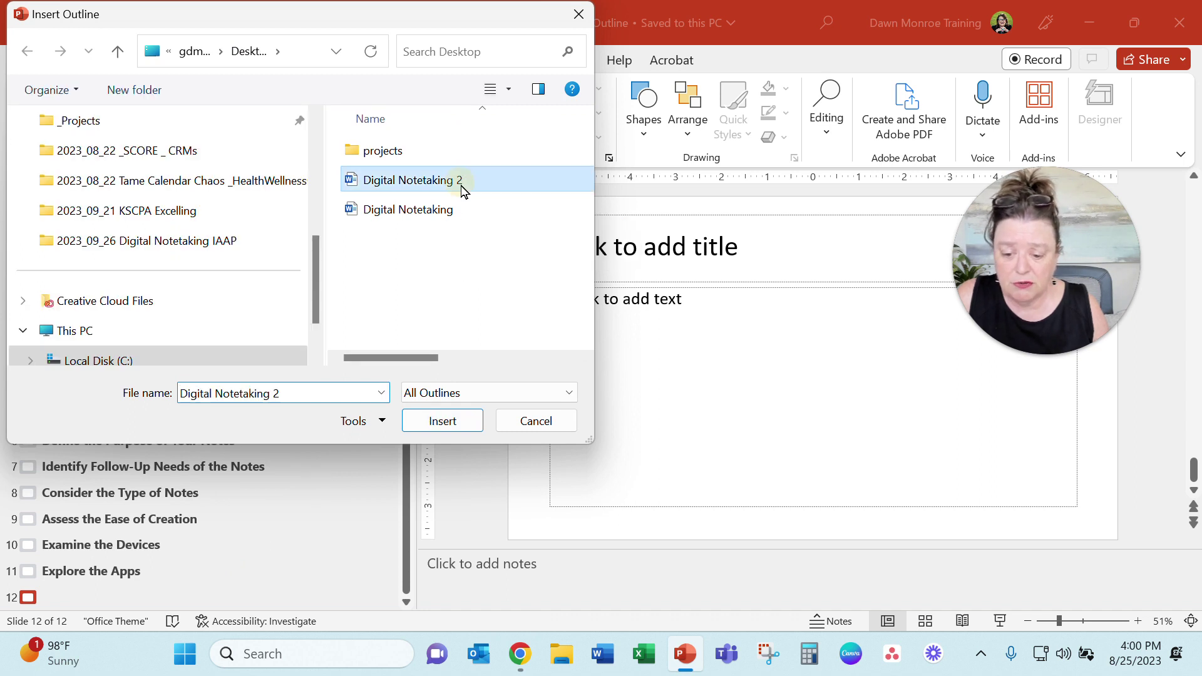
left_click(441, 419)
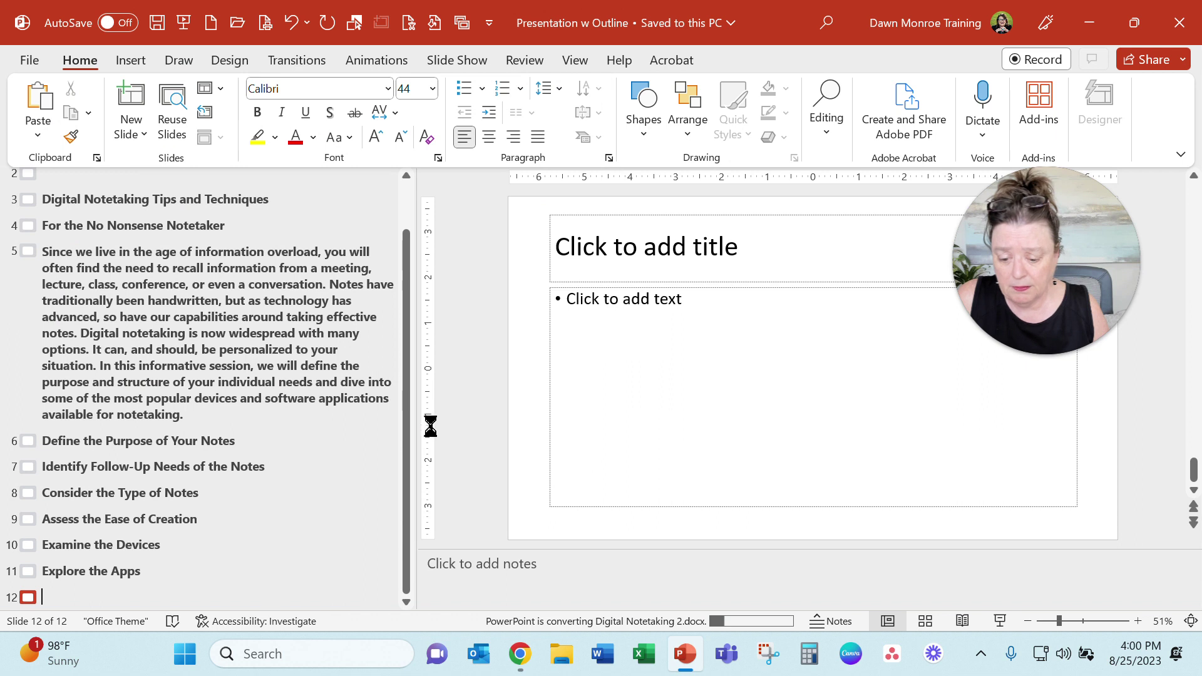
Review the imported titles of slides 13 to 15, then go to slide 11, Explore the Apps.
scroll(348, 438, "down", 5)
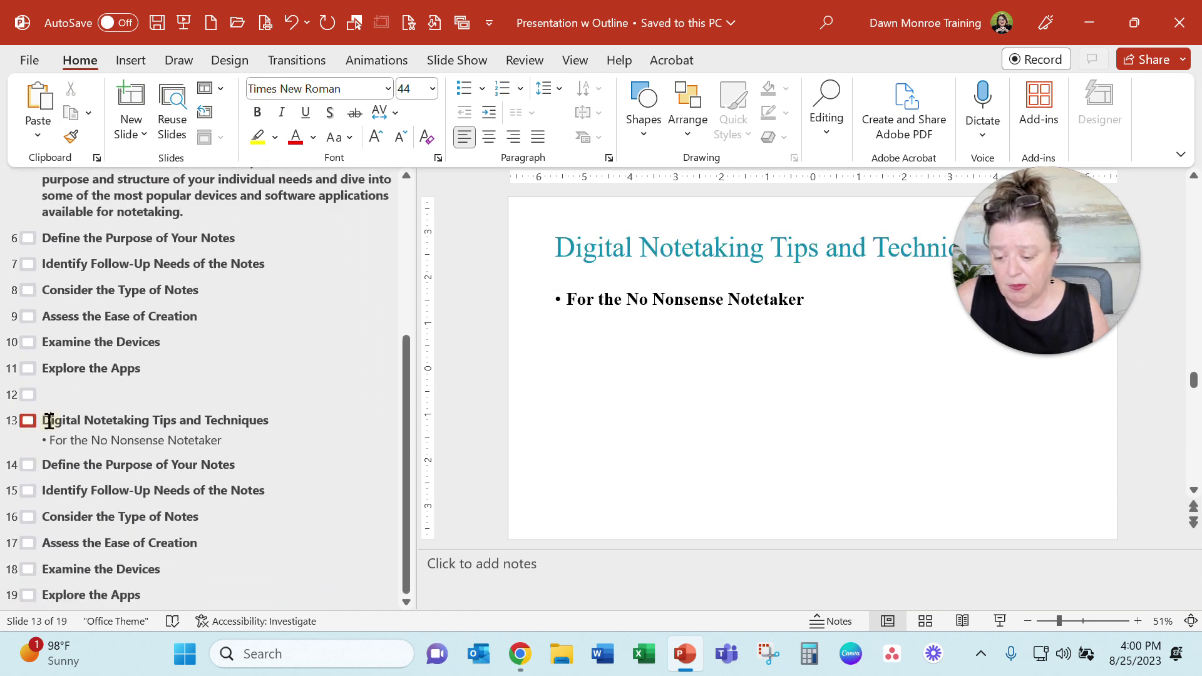
left_click_drag(49, 420, 276, 413)
left_click(47, 464)
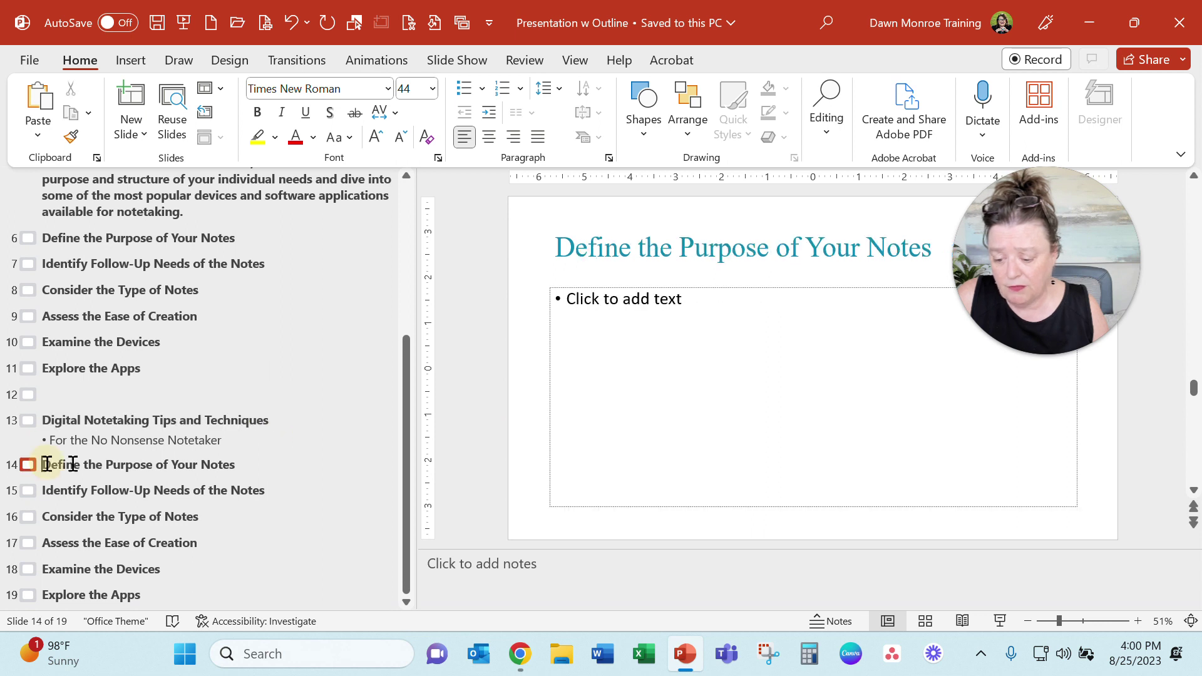
left_click_drag(73, 464, 276, 459)
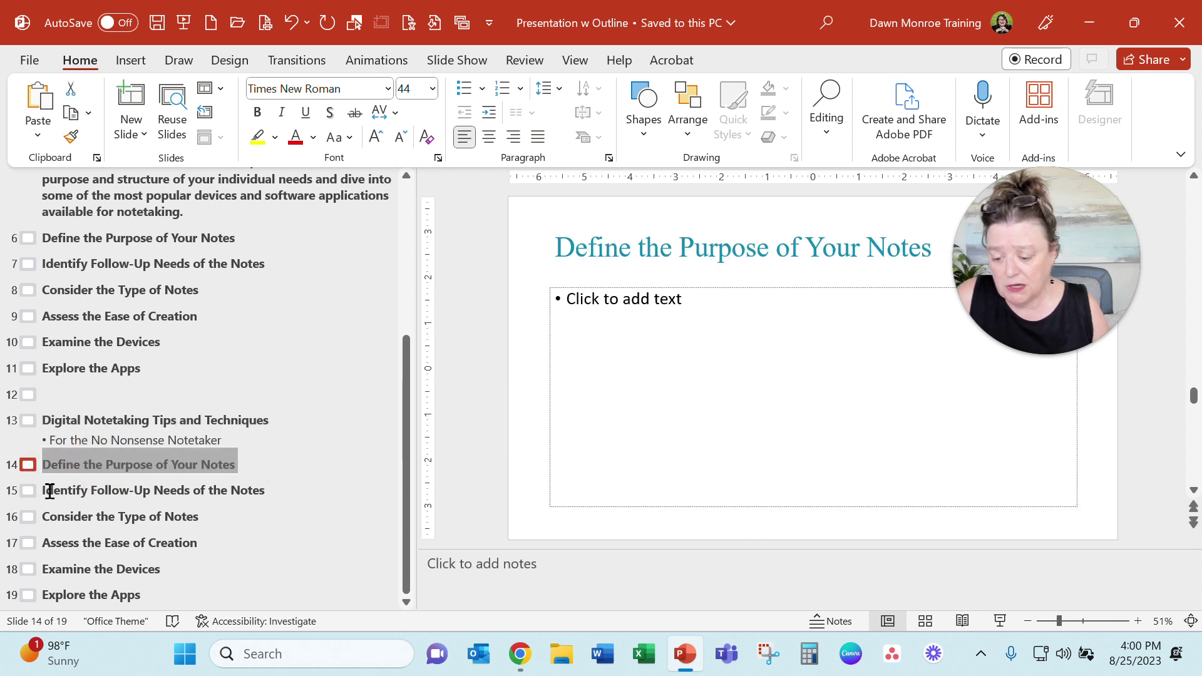
left_click_drag(49, 490, 269, 490)
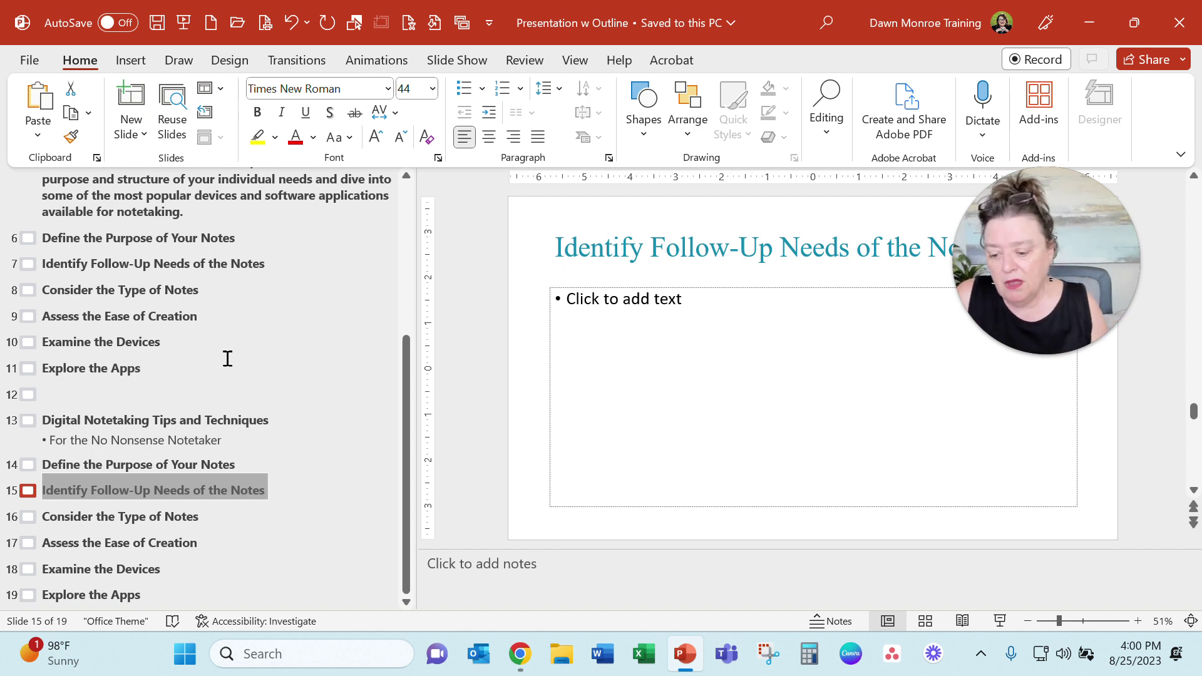
left_click(168, 362)
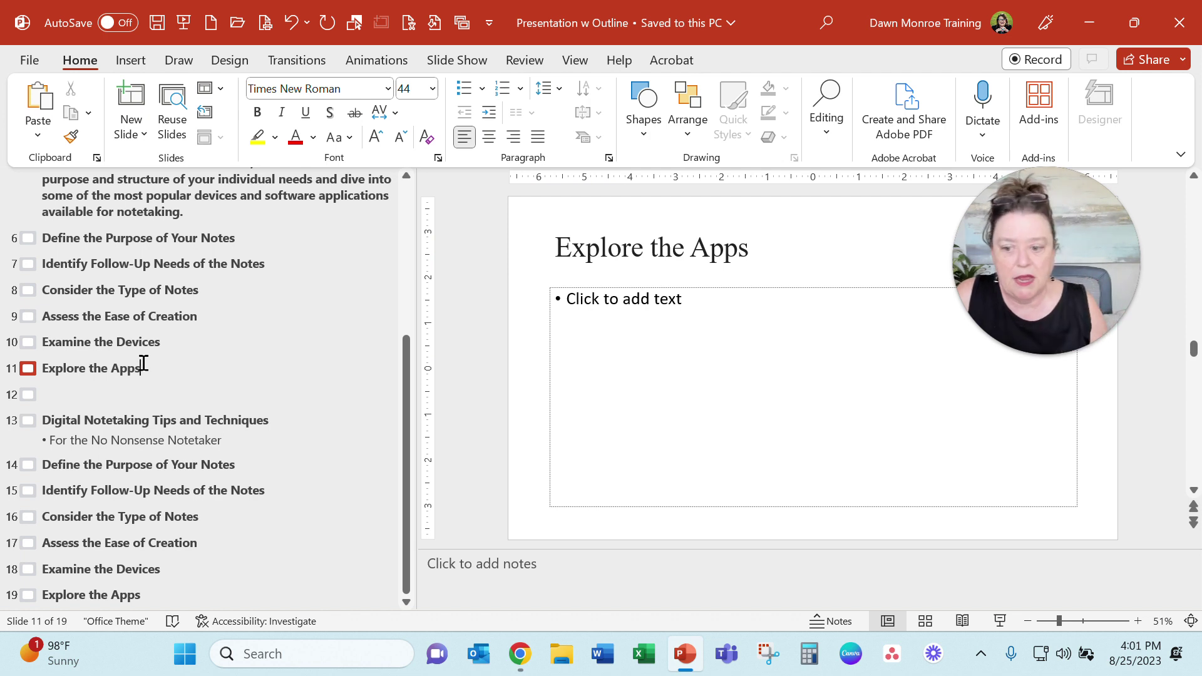
Look through the New Slide, Review and View options without making changes.
left_click(144, 135)
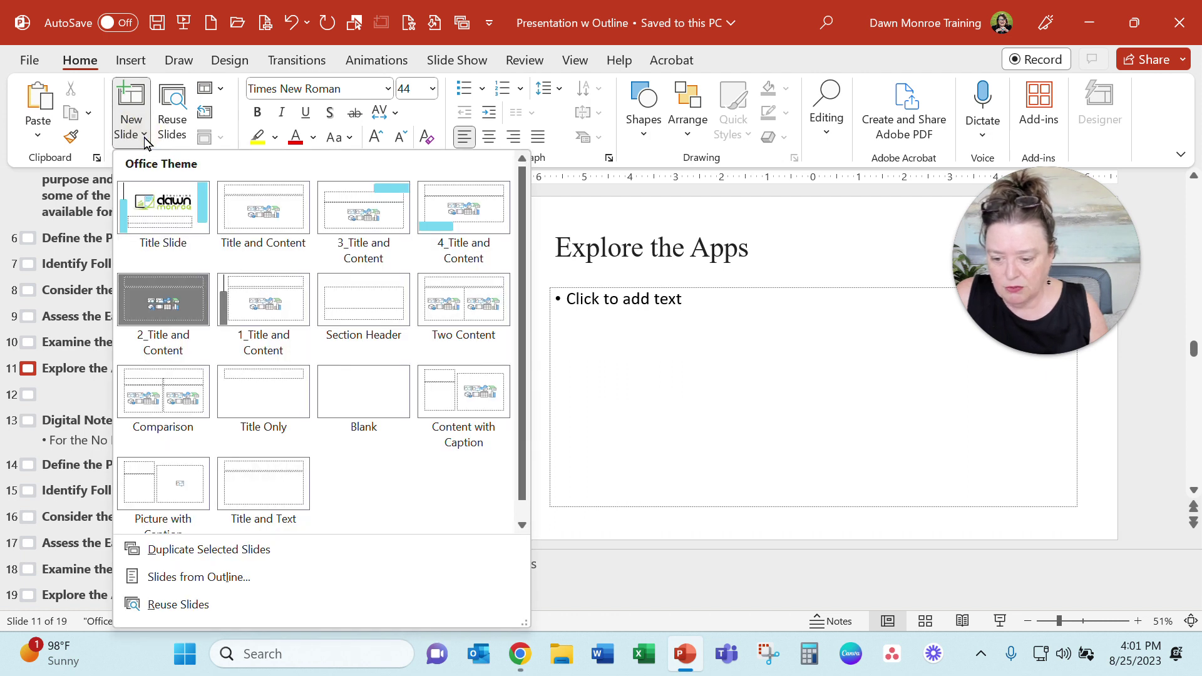
left_click(144, 135)
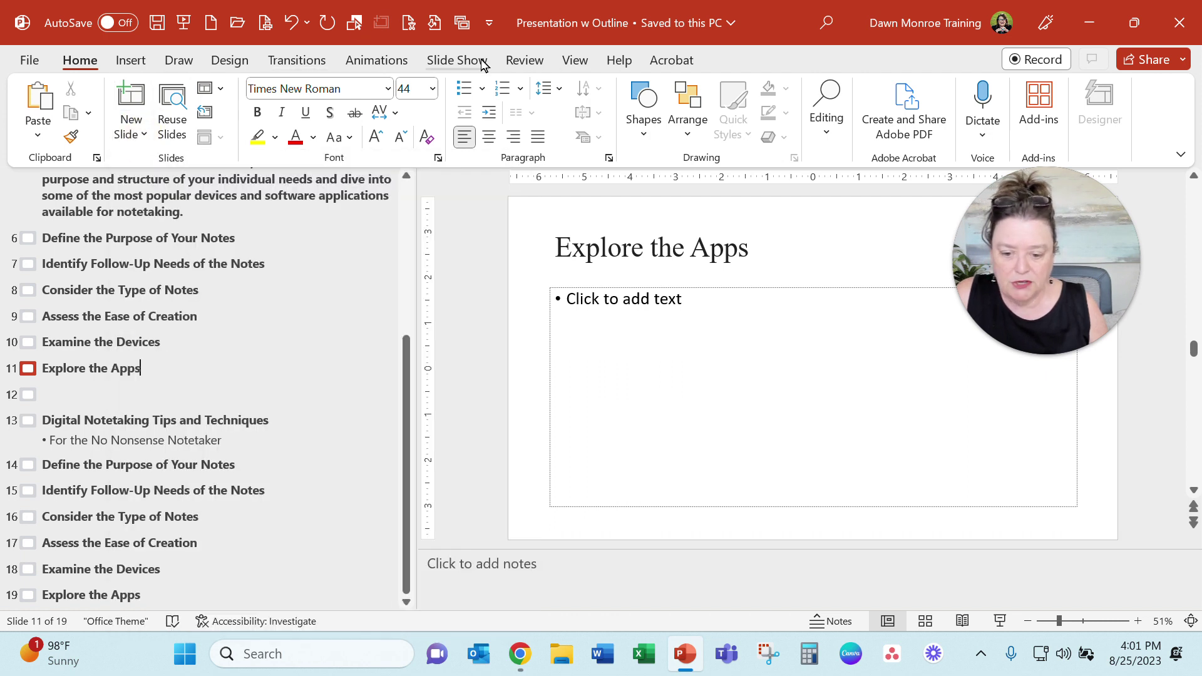
left_click(535, 60)
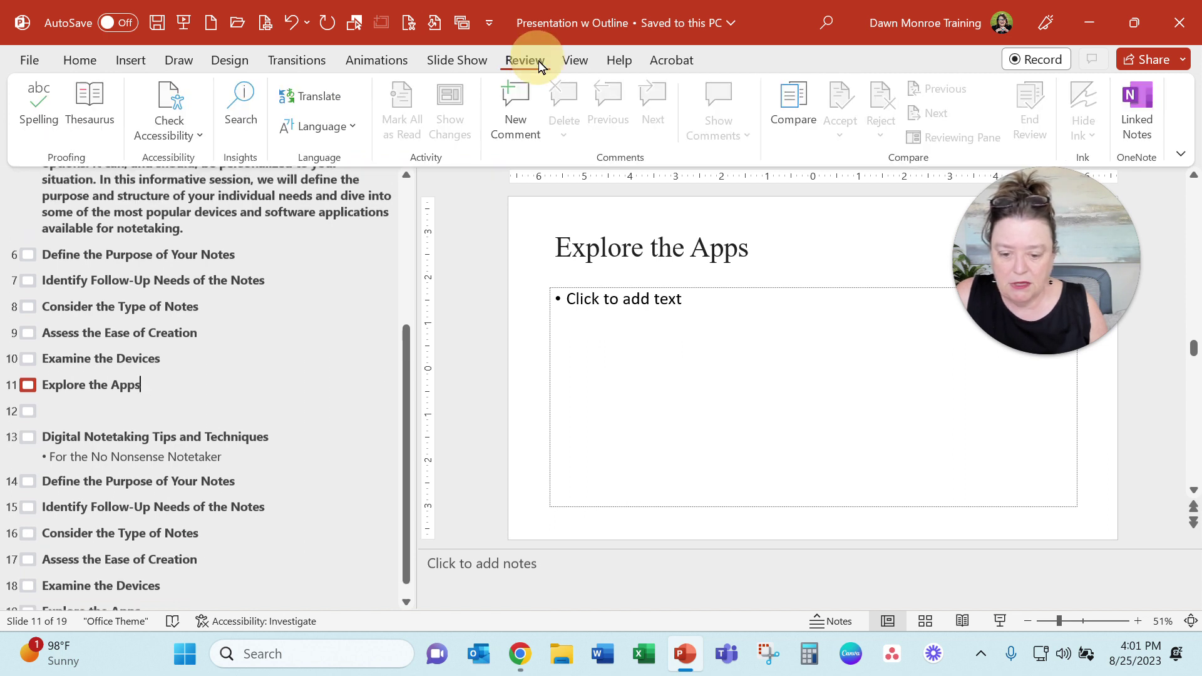
left_click(571, 60)
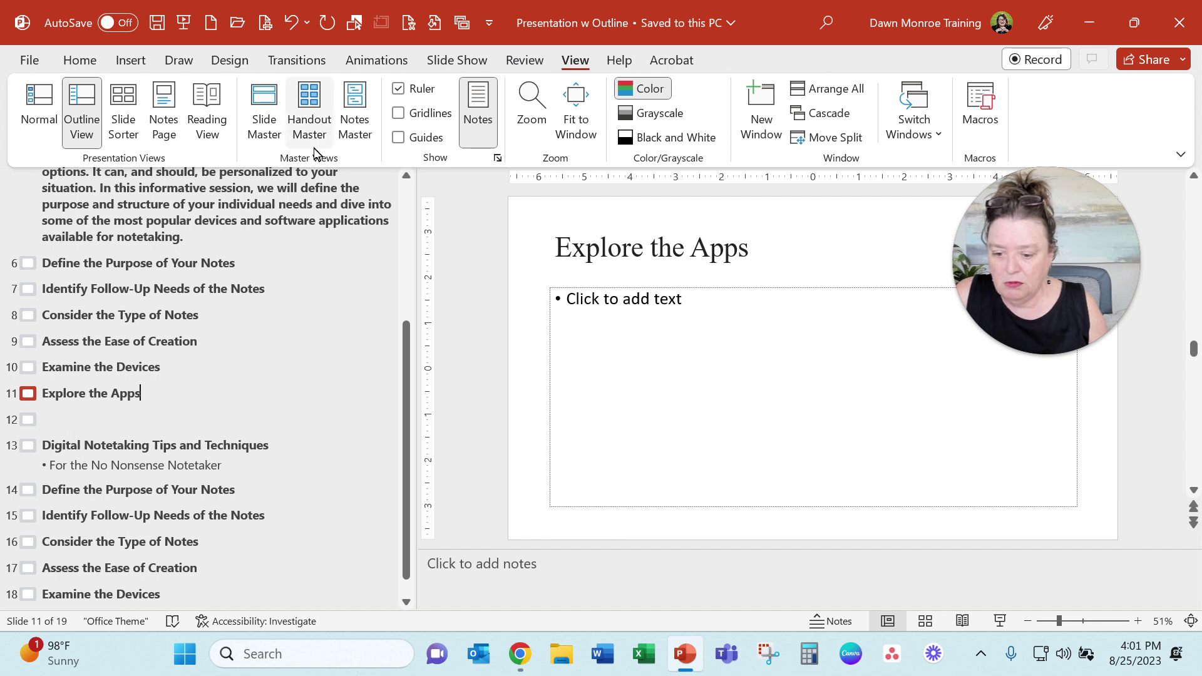
Enter Slide Master view, select the master title sample text, then close Master View.
left_click(266, 122)
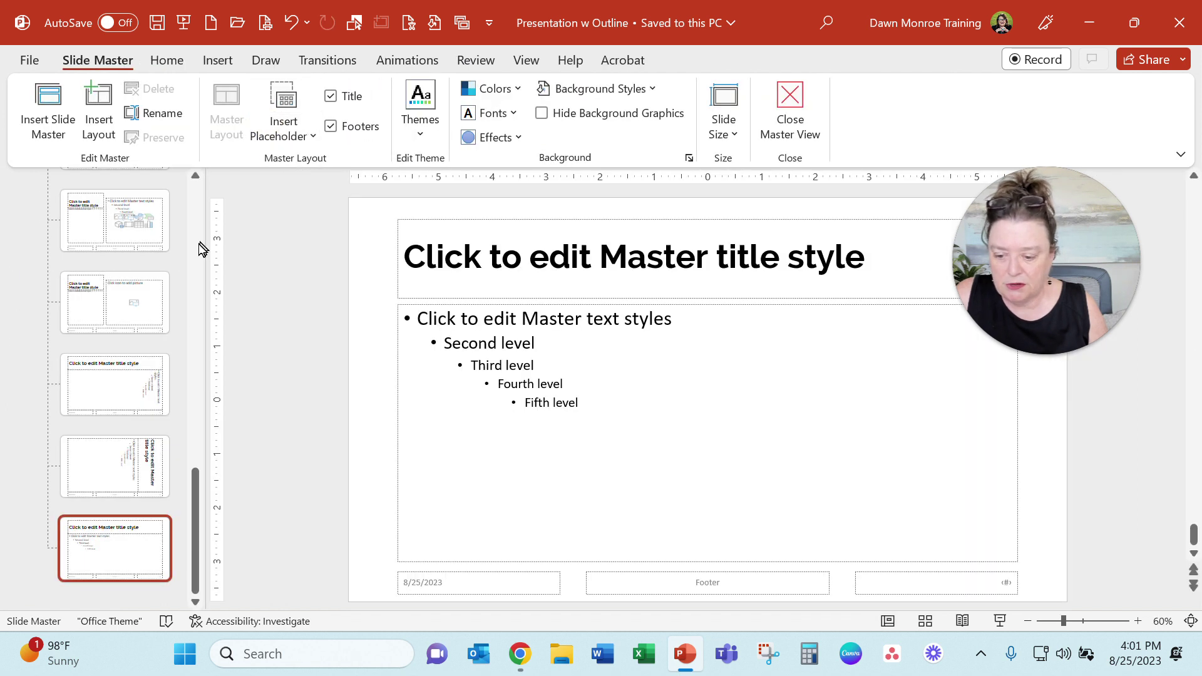
left_click(537, 249)
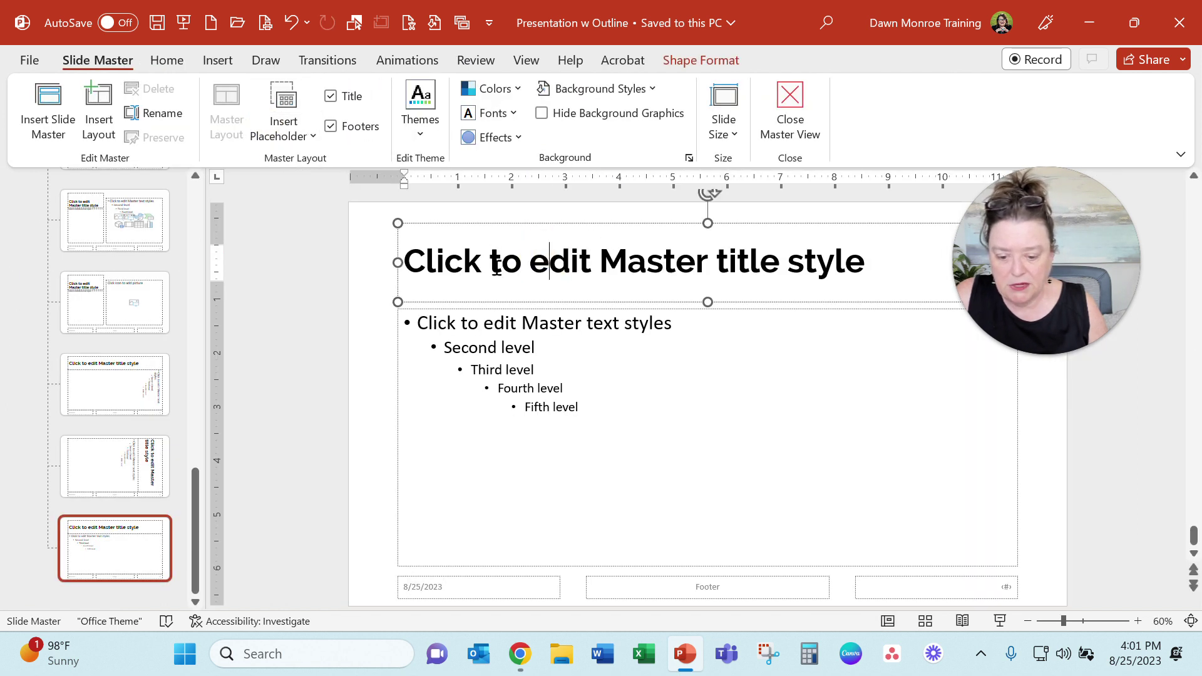
left_click_drag(407, 260, 634, 261)
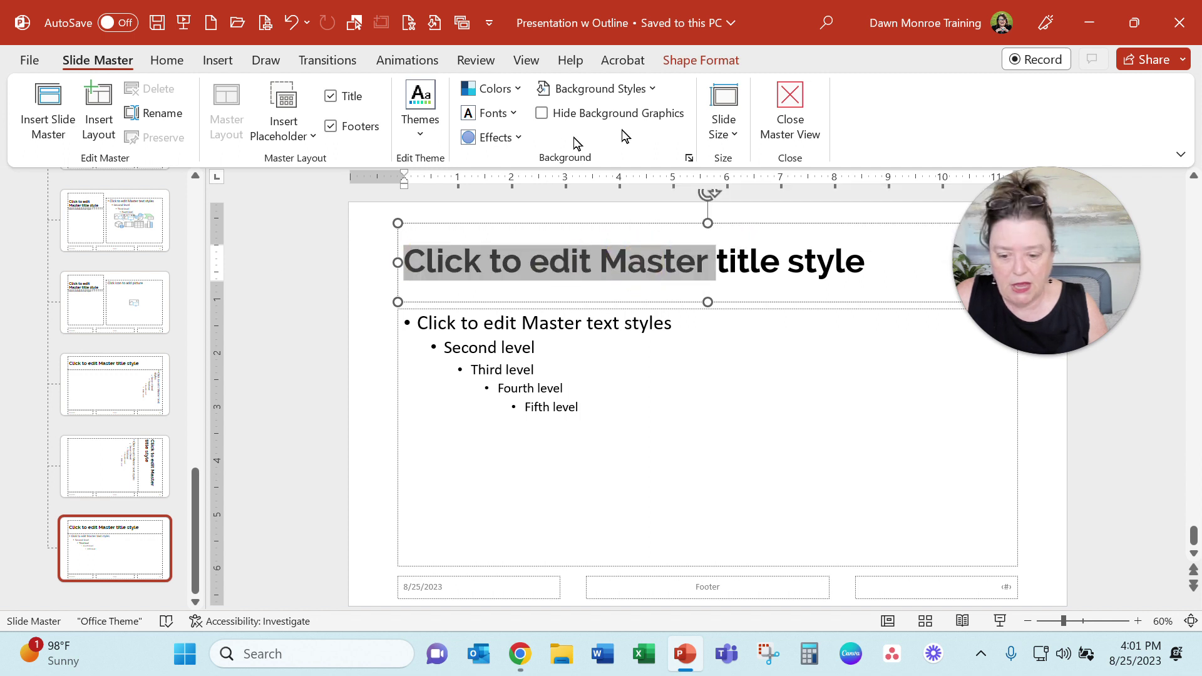
left_click(807, 138)
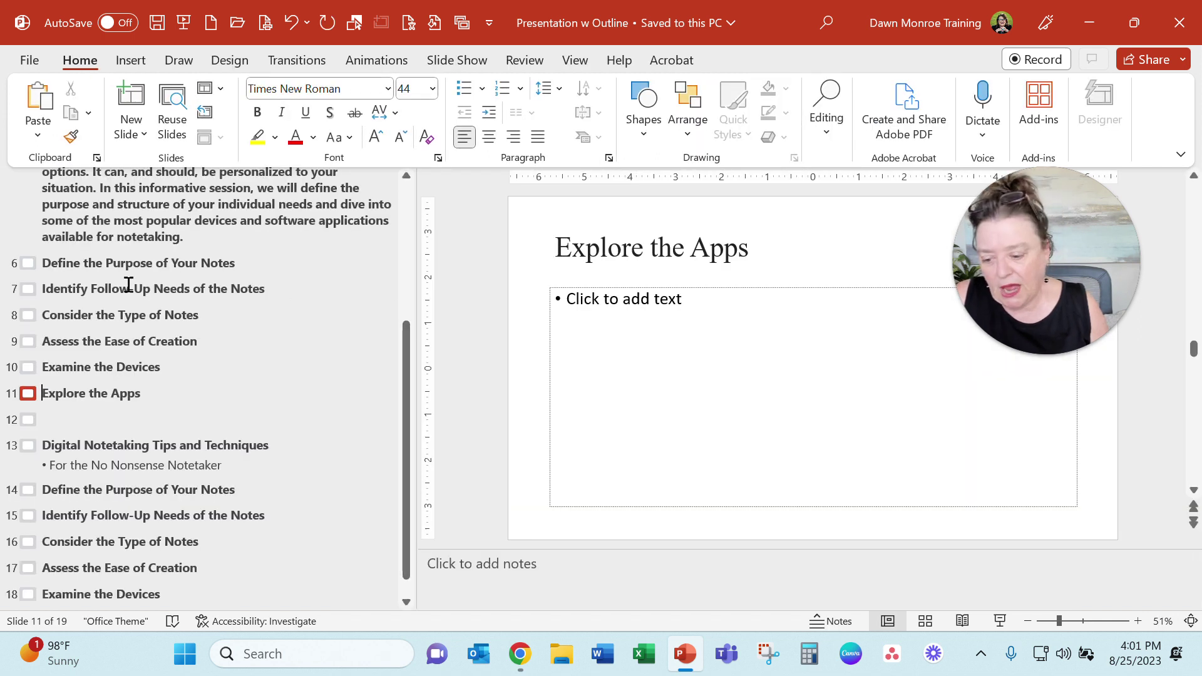
Select slides 6 through 11 in the outline and reset them to the theme's Raleway heading font.
left_click_drag(41, 263, 176, 393)
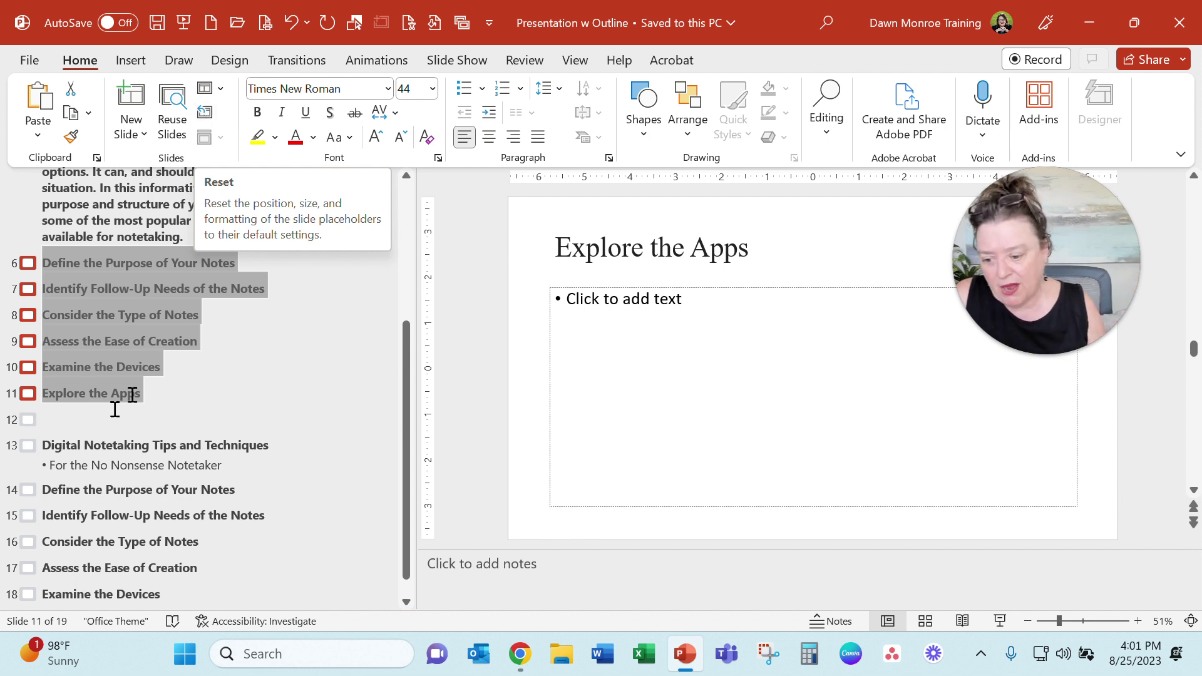
left_click(206, 115)
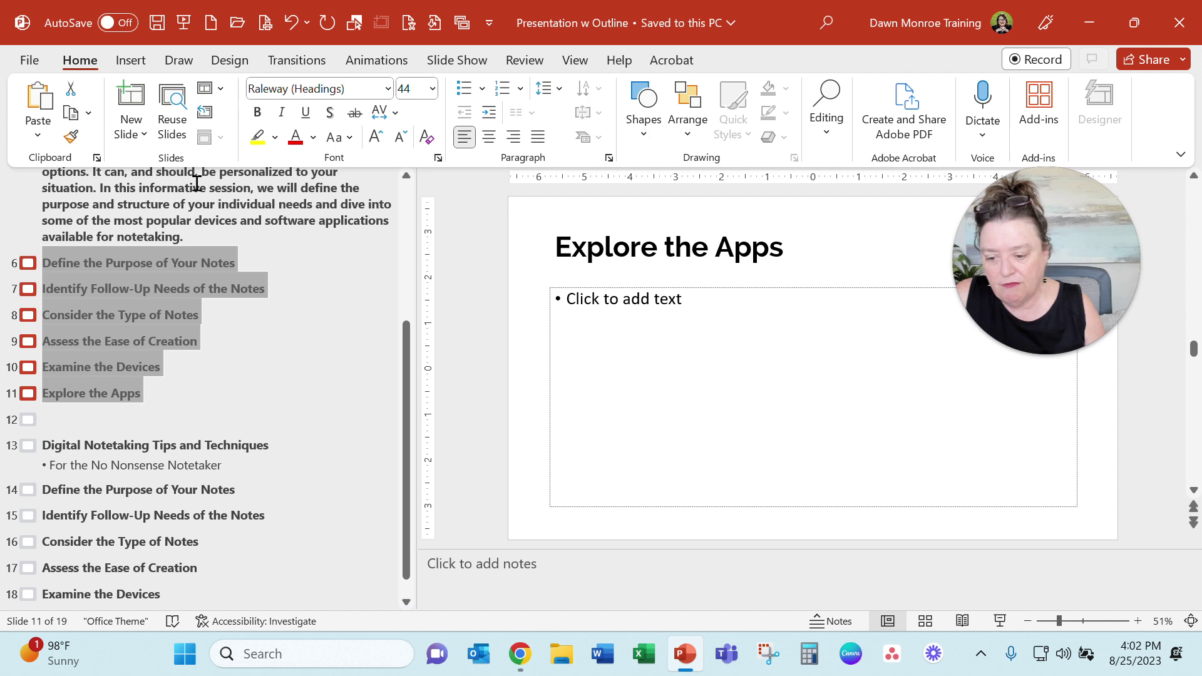
Demote slides 6–11 into bullets under slide 5, then promote them back into separate slides.
right_click(155, 294)
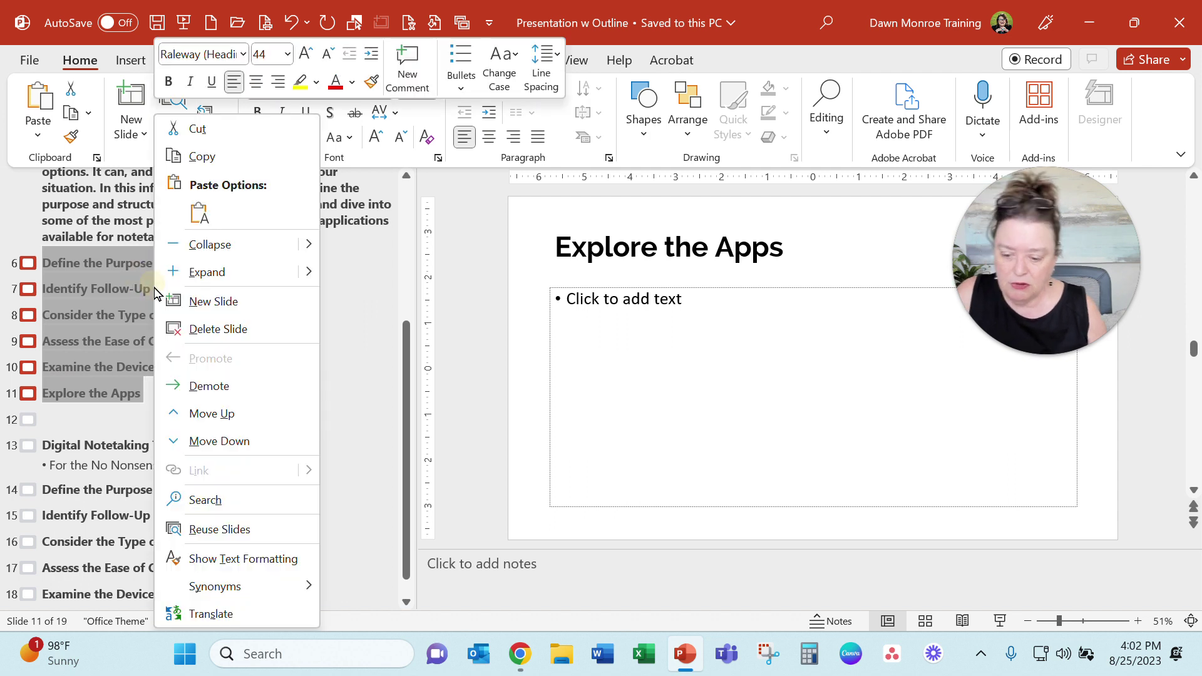
left_click(209, 387)
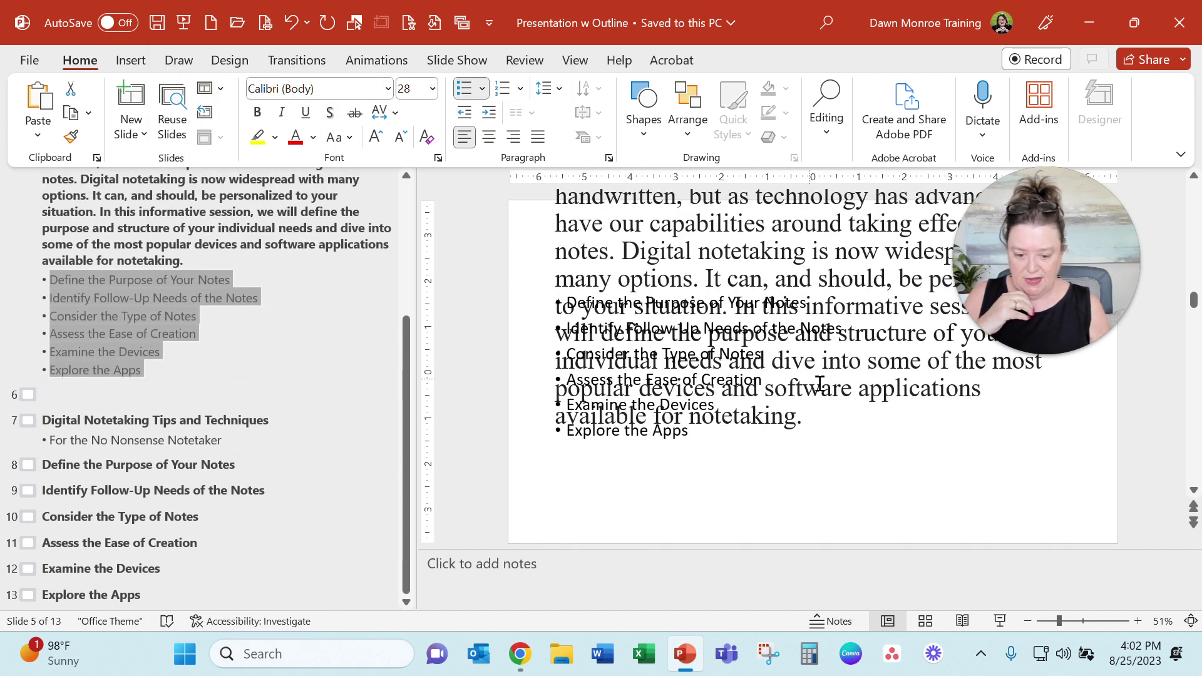
left_click_drag(814, 417, 559, 233)
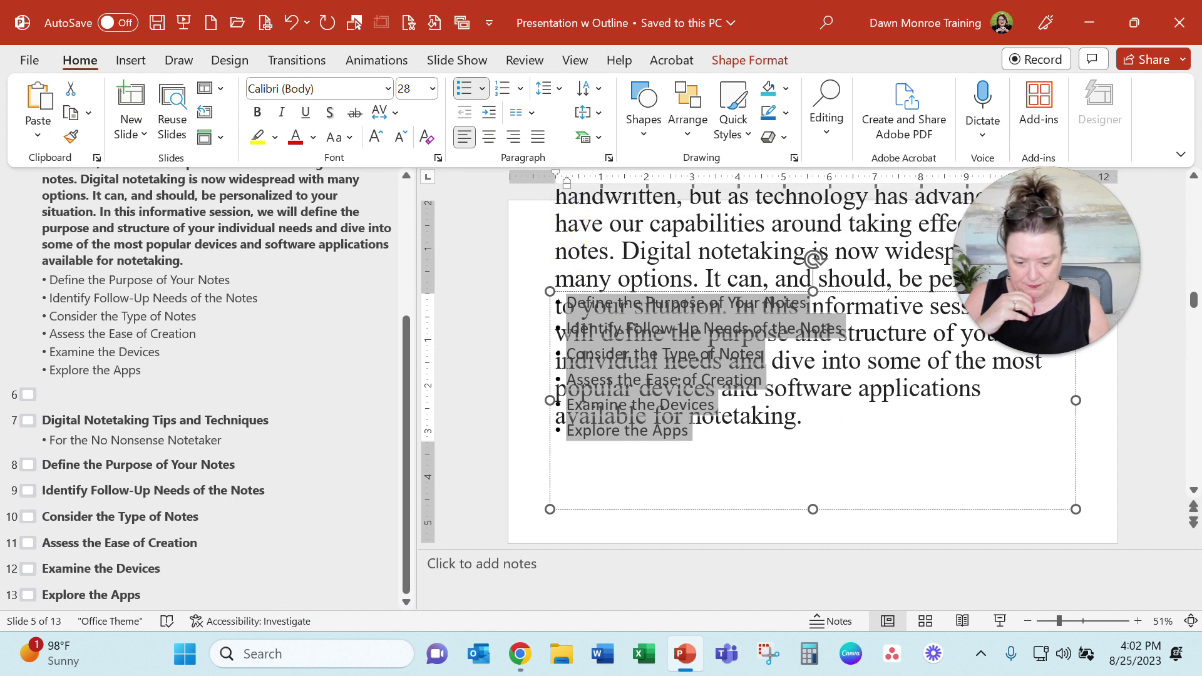
left_click_drag(547, 477, 592, 547)
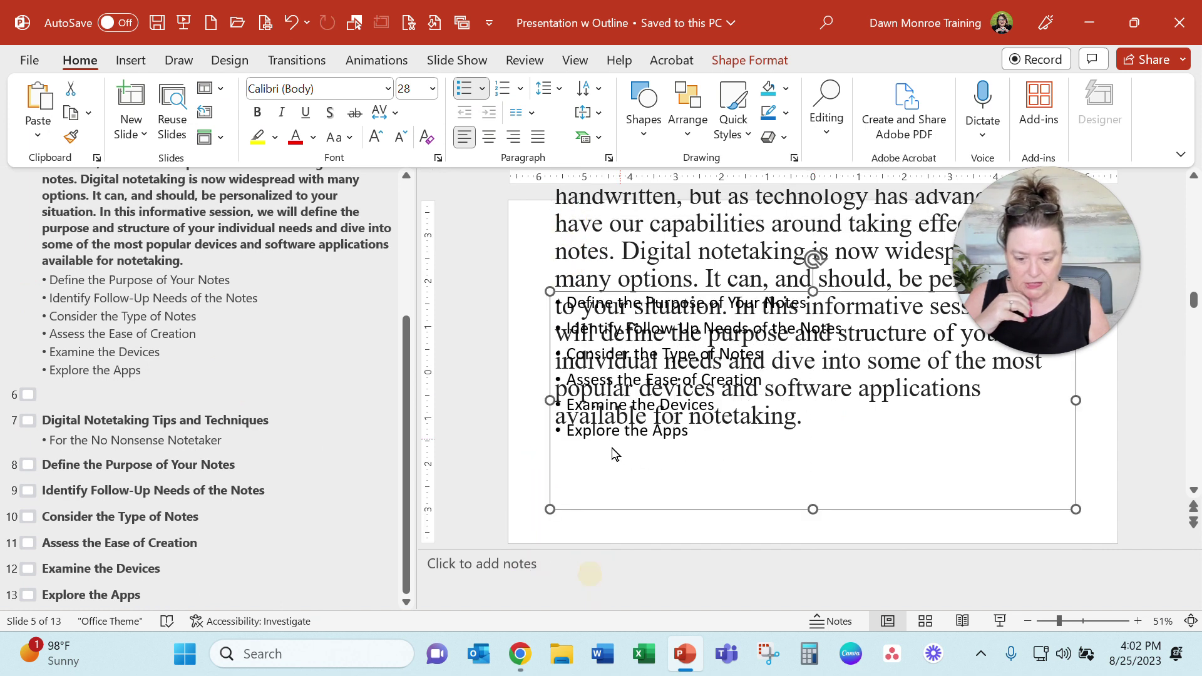
left_click_drag(153, 369, 48, 284)
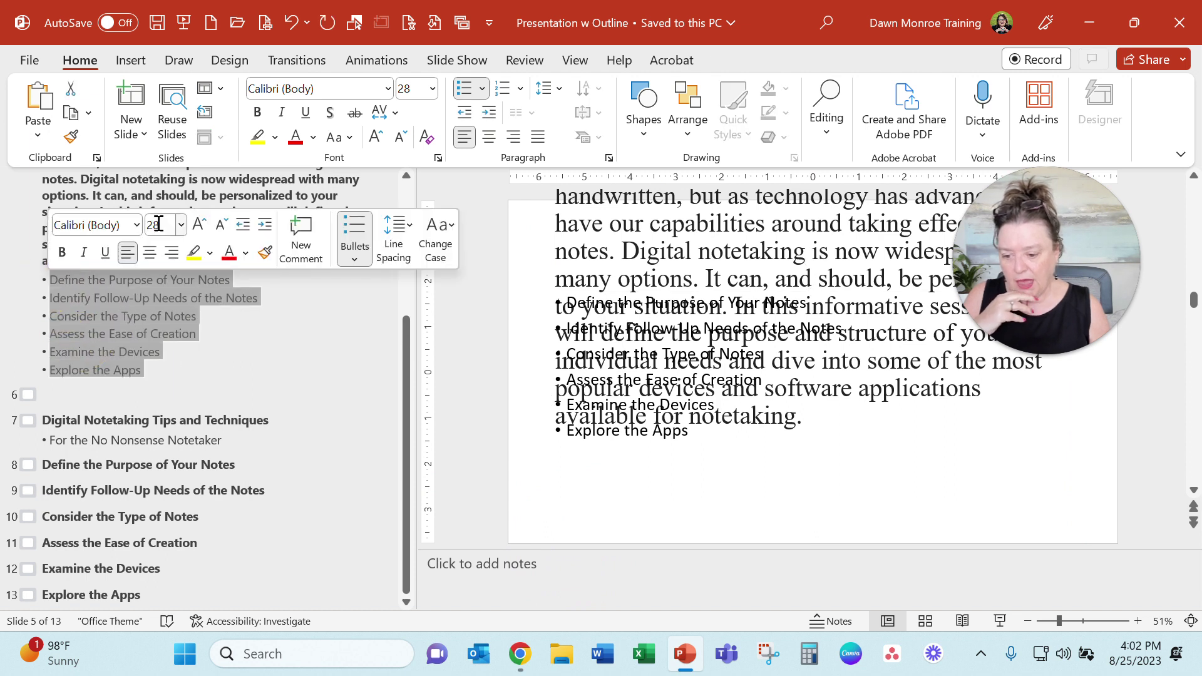
left_click_drag(124, 310, 124, 310)
right_click(124, 310)
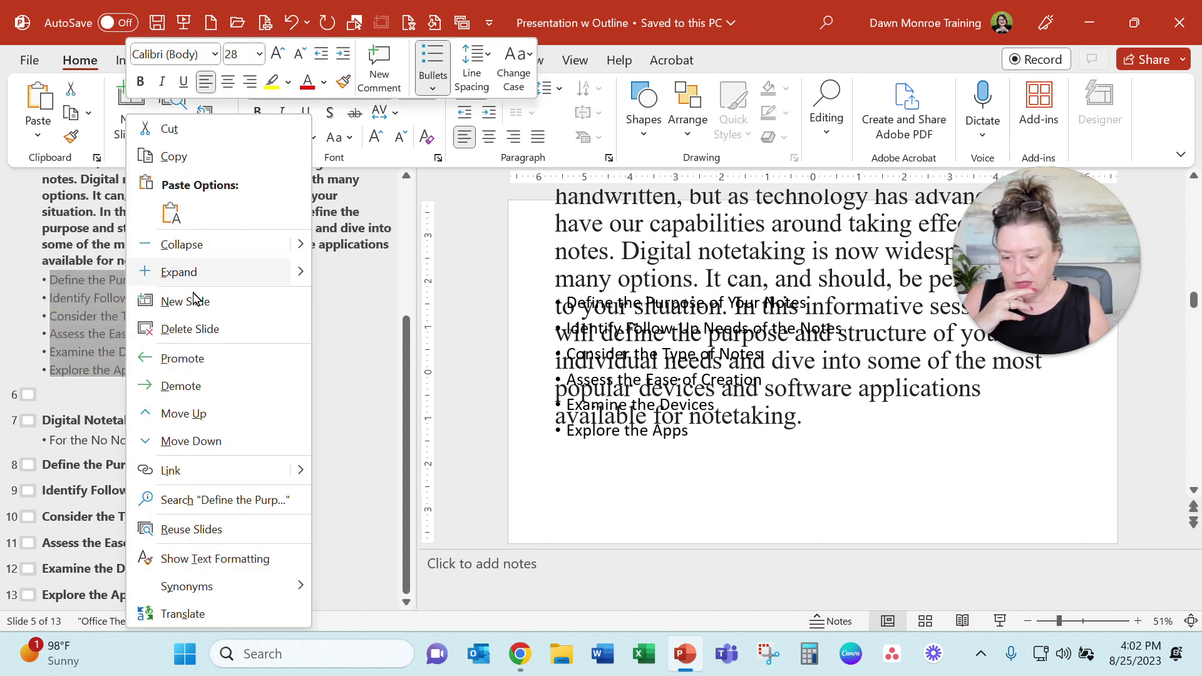
left_click(182, 358)
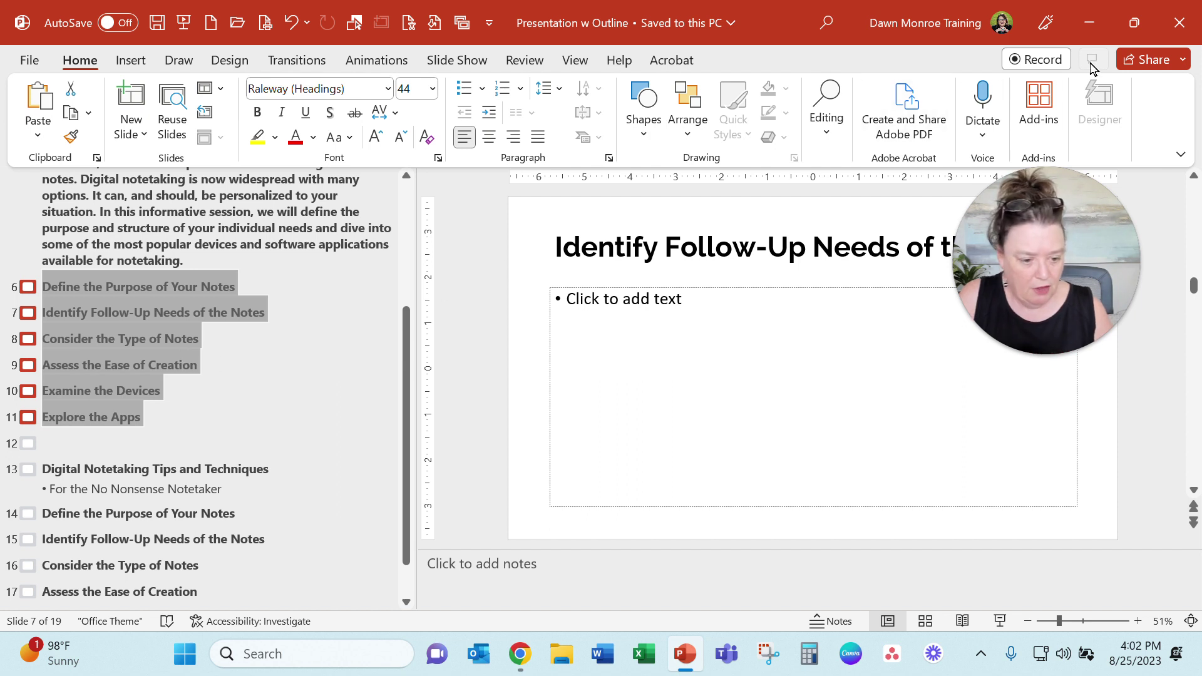
Add an empty slide 20 after 'Explore the Apps' and minimize PowerPoint to the desktop.
scroll(210, 541, "down", 2)
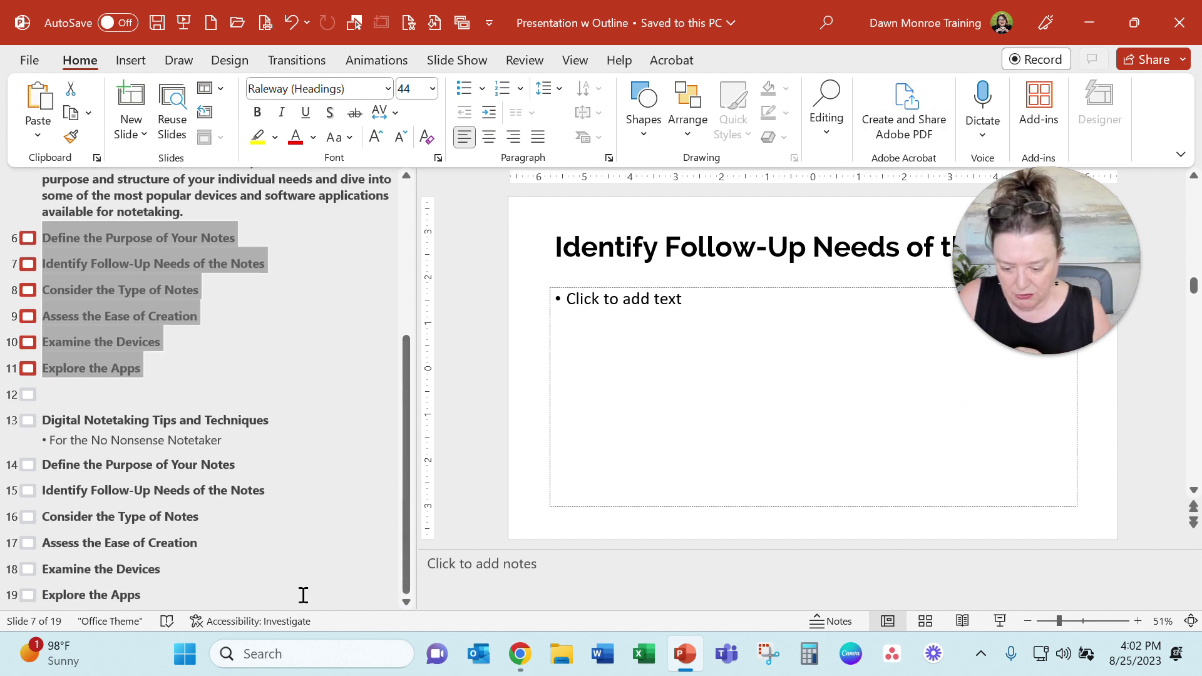
left_click(194, 592)
key("Return")
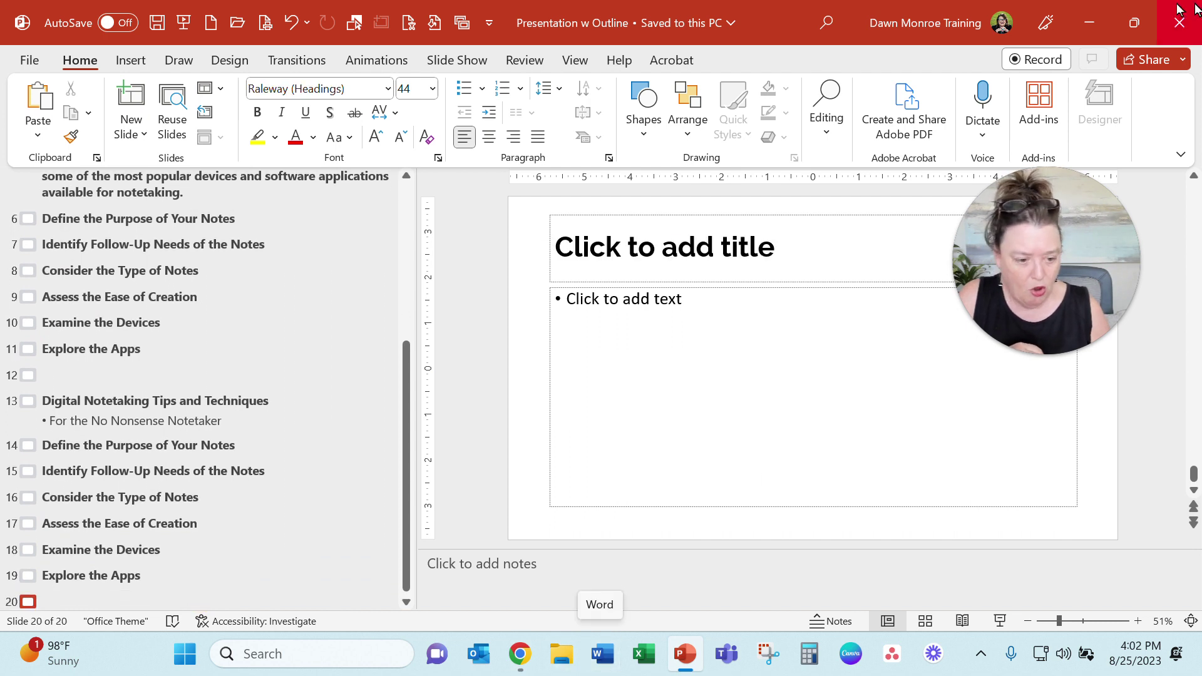
left_click(1084, 20)
key("super+d")
Open the Digital Notetaking document, copy its six topic headings, and return to PowerPoint.
double_click(44, 127)
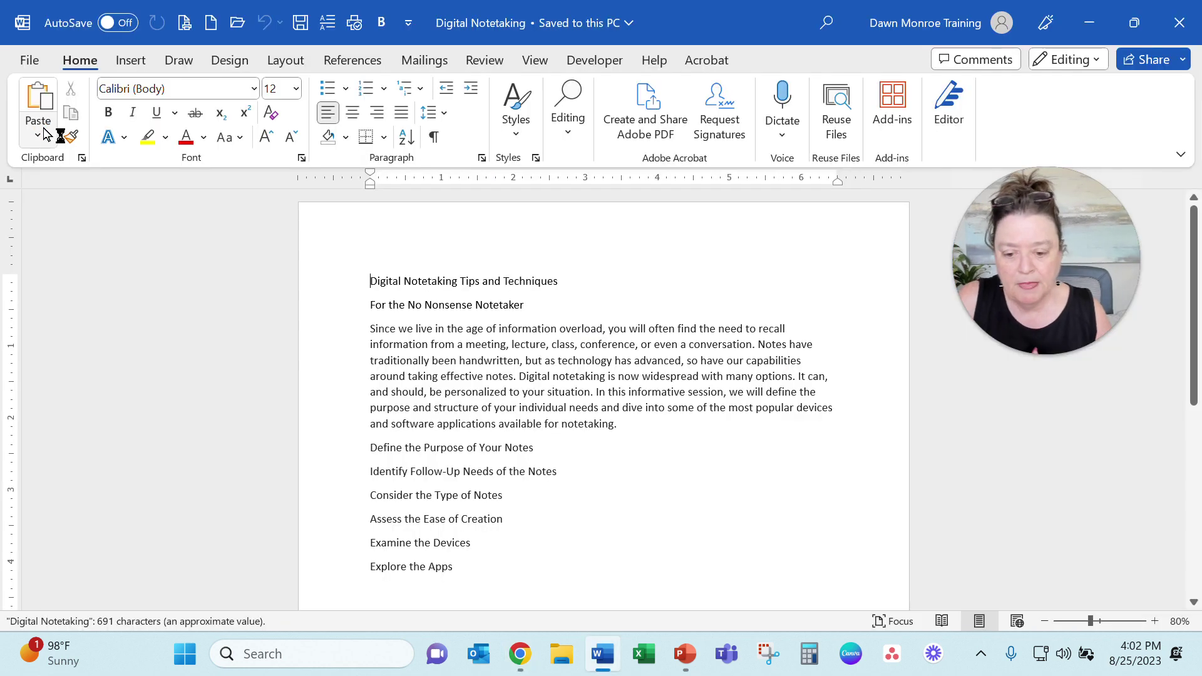
left_click_drag(363, 446, 478, 564)
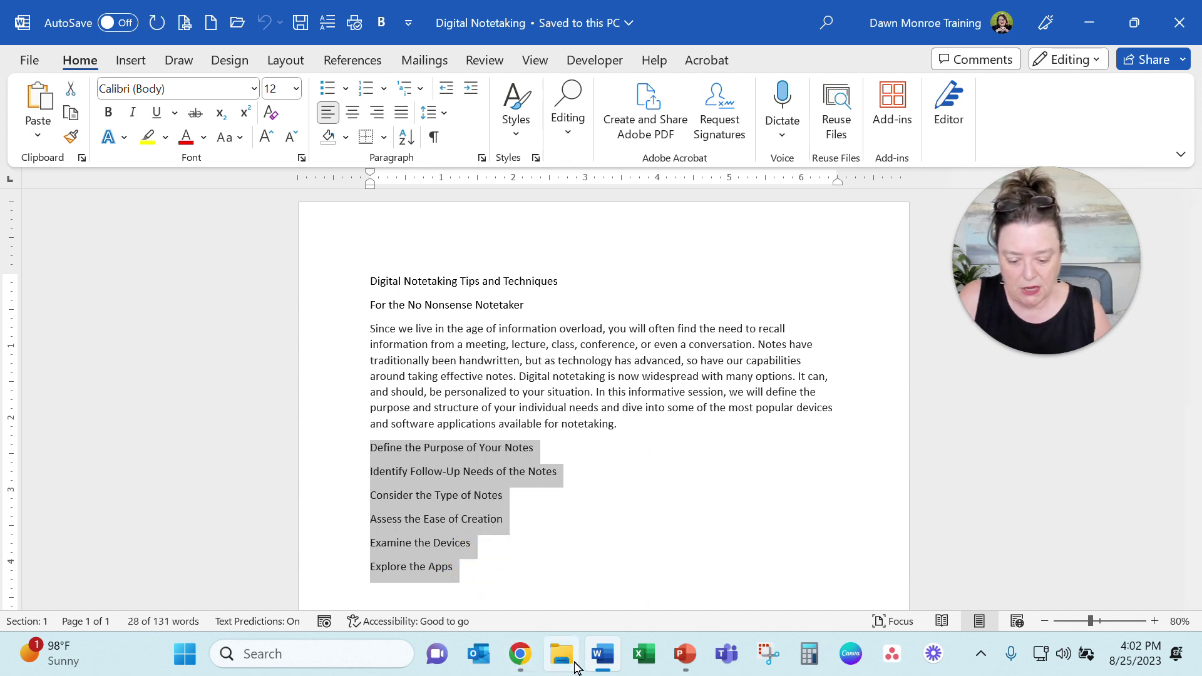
left_click(677, 655)
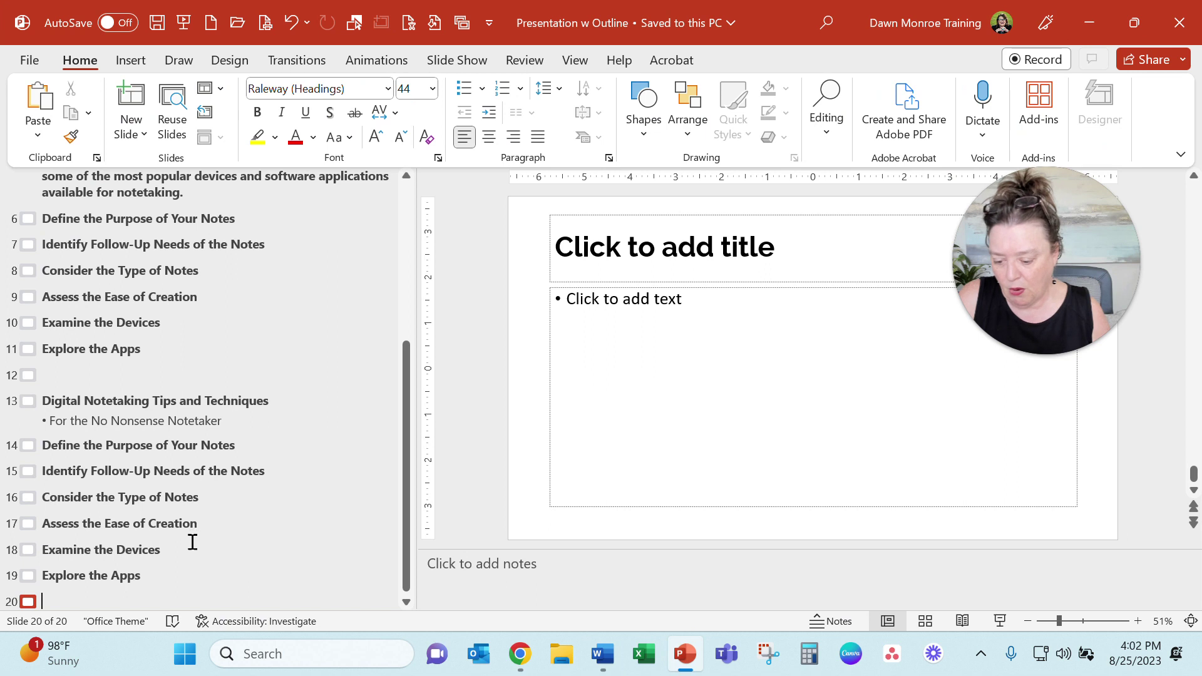
Paste the six headings into slide 20, then demote and promote them into slides 20–25.
left_click(54, 596)
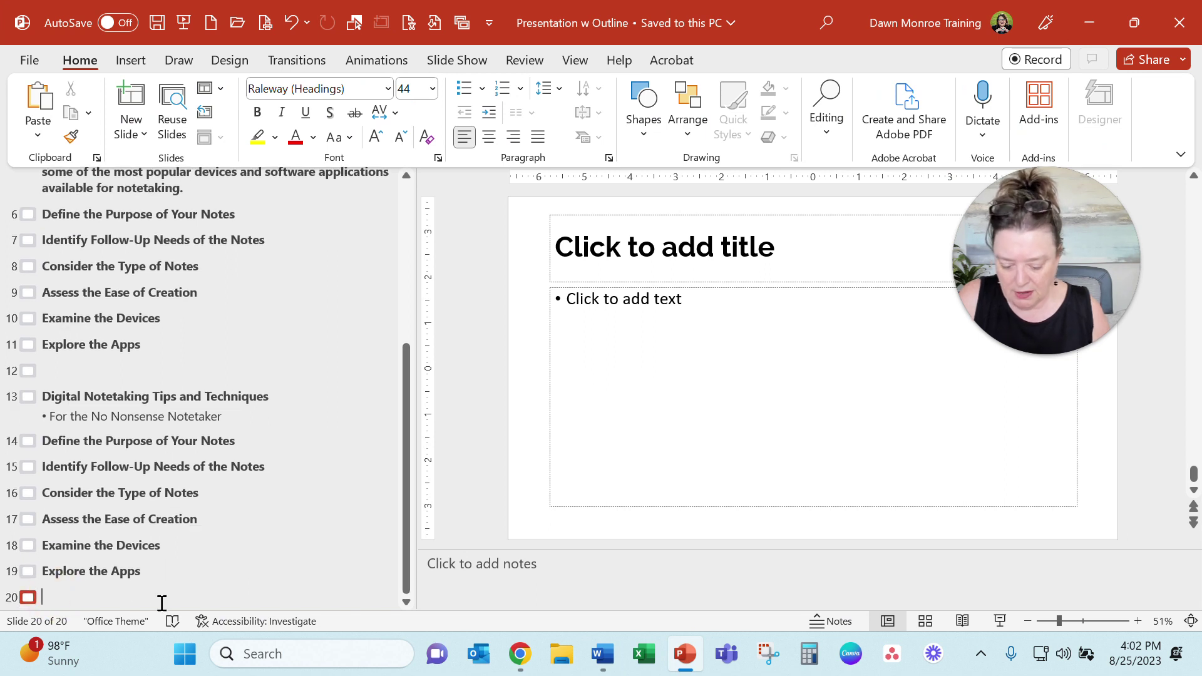
key("ctrl+v")
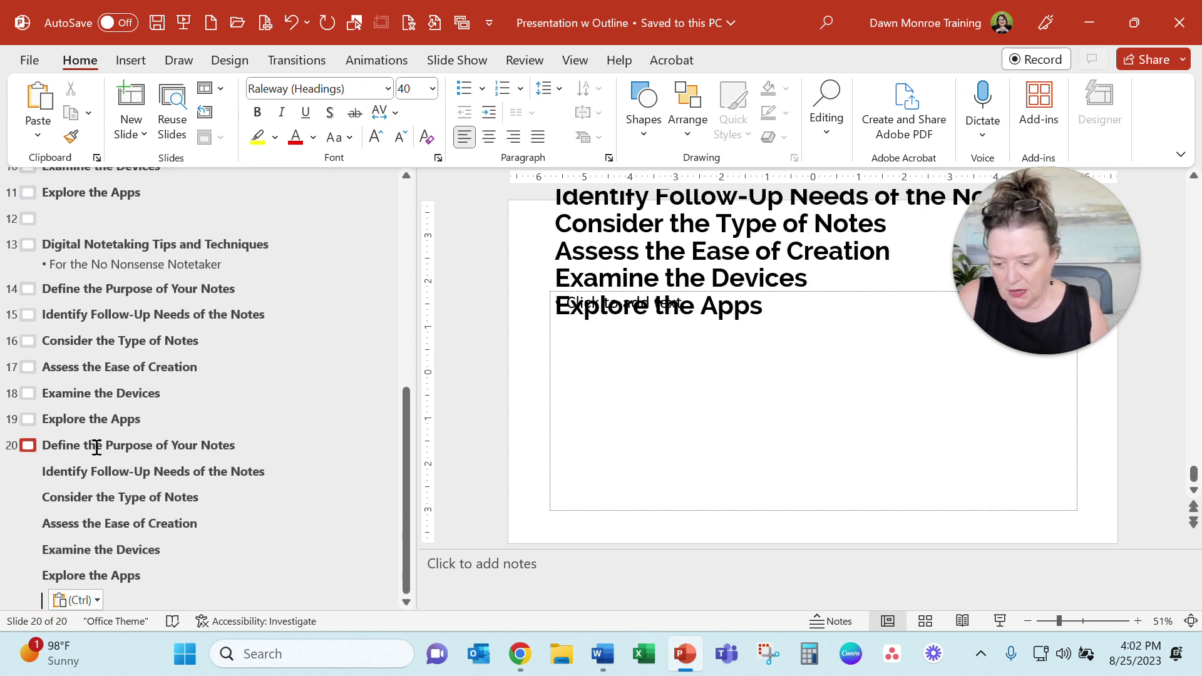
left_click_drag(150, 574, 30, 440)
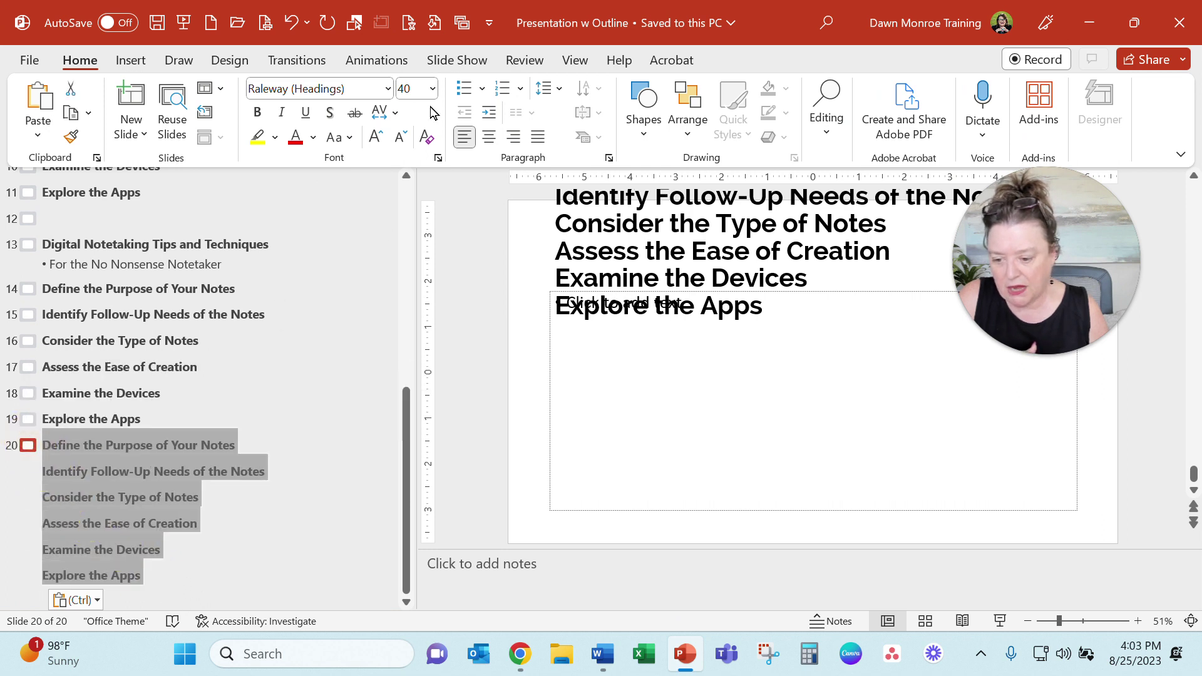
right_click(144, 475)
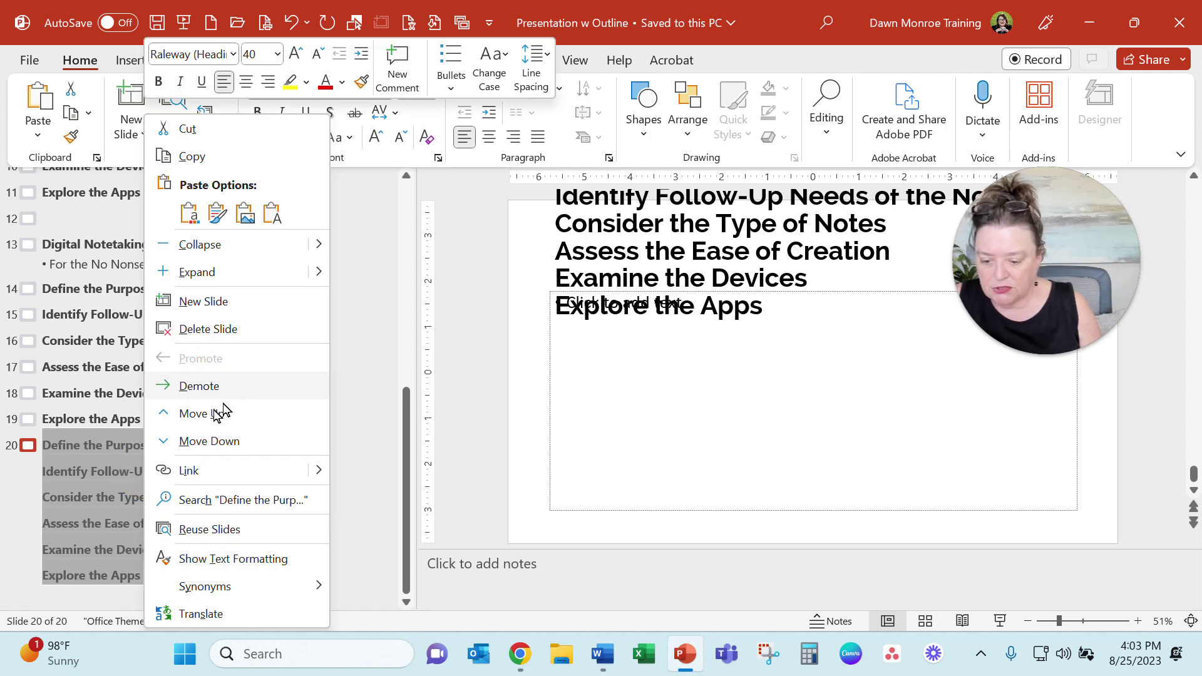
left_click(197, 387)
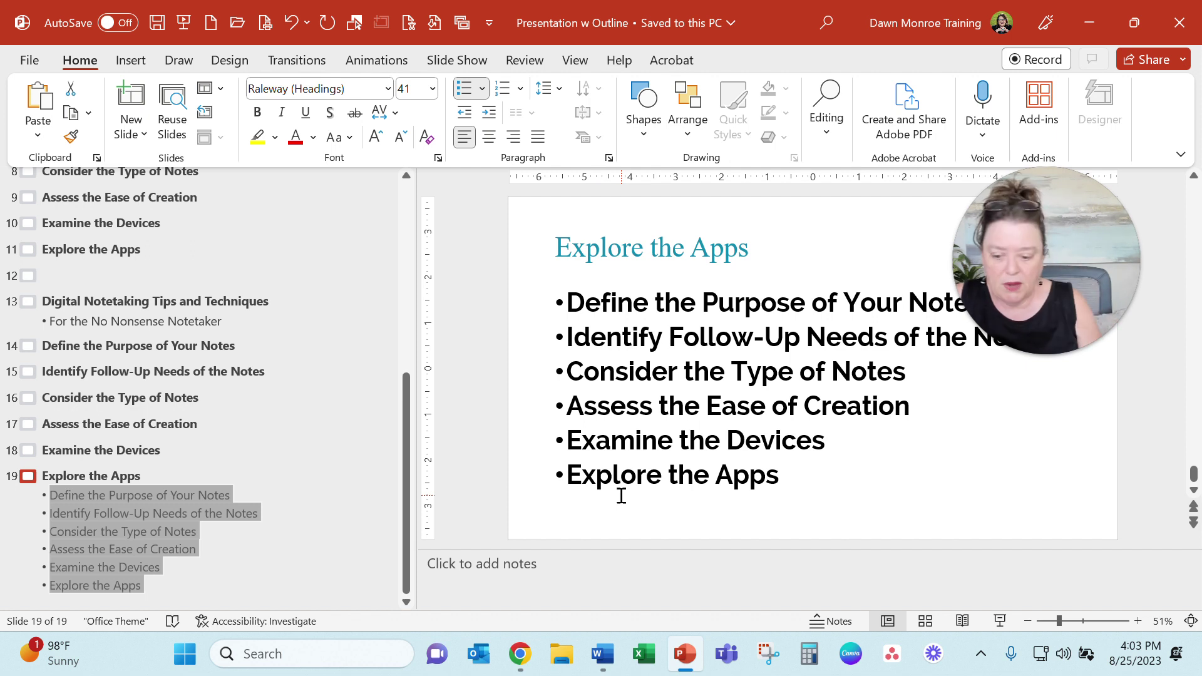
right_click(130, 538)
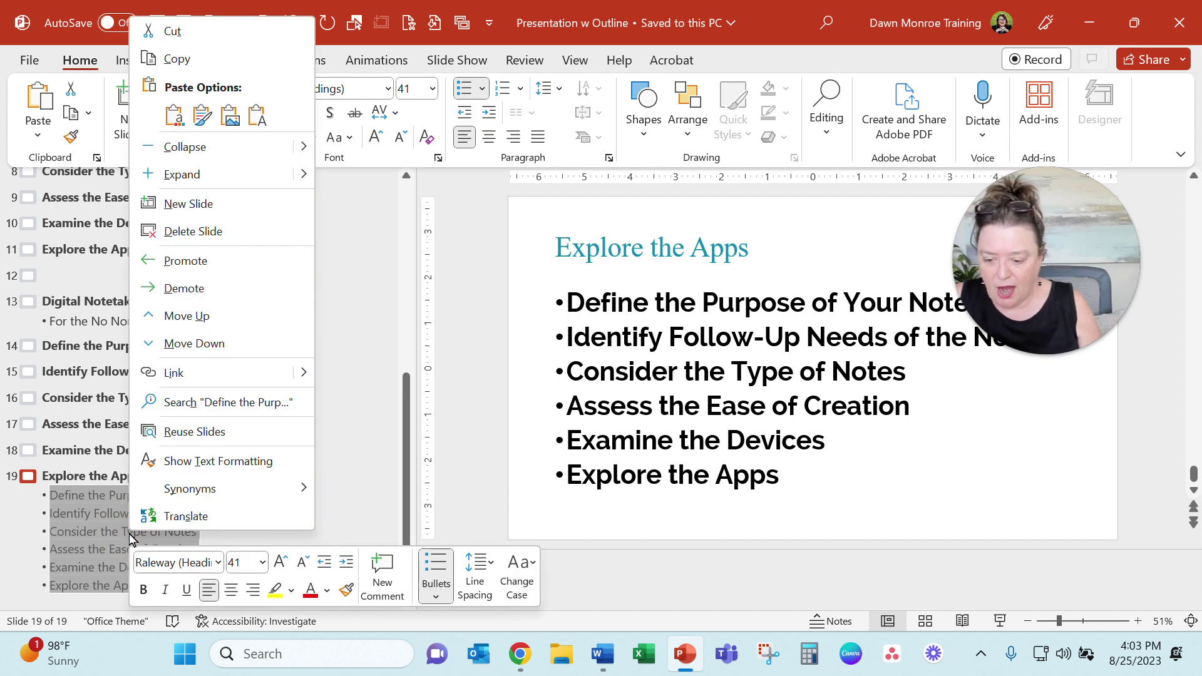
left_click(206, 266)
scroll(188, 478, "down", 2)
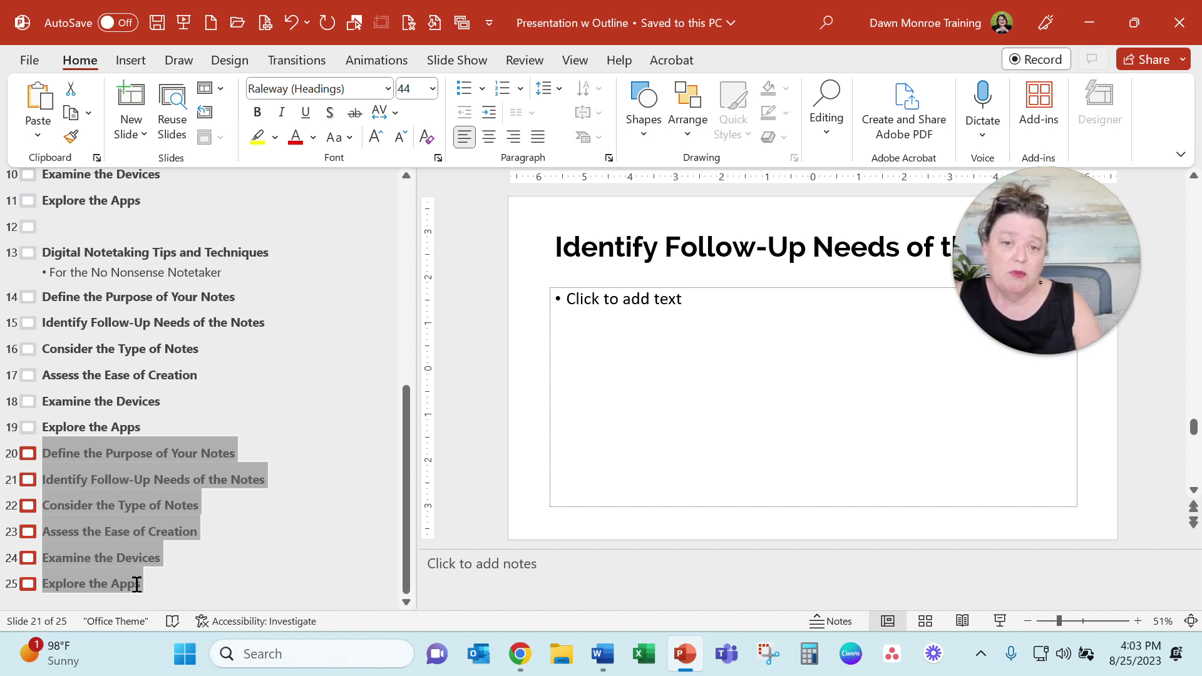
Open the Home tab's New Slide drop-down to show the layout gallery and Slides from Outline.
left_click(131, 132)
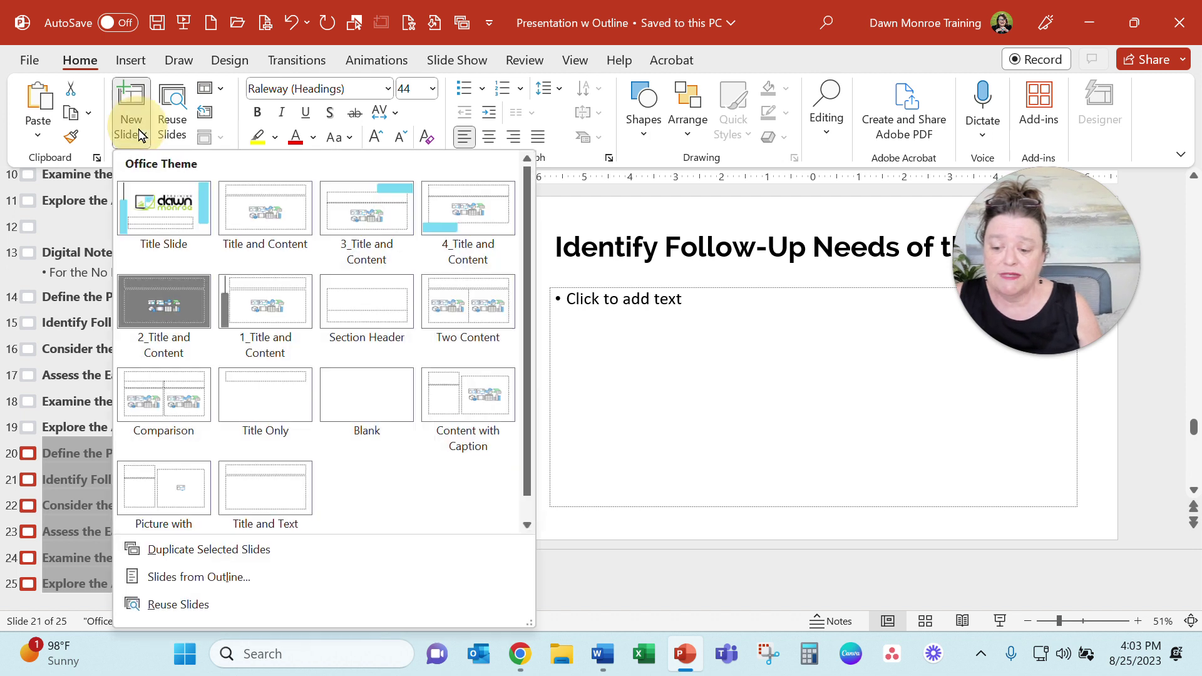